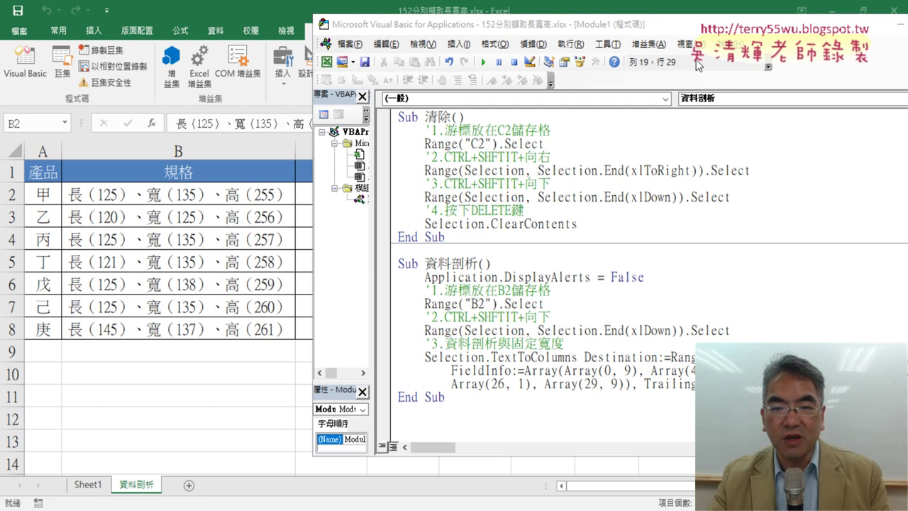
Step: Move the VBA editor aside to show columns C–E, then select the recorded lines in Sub 清除
drag(642, 277, 389, 280)
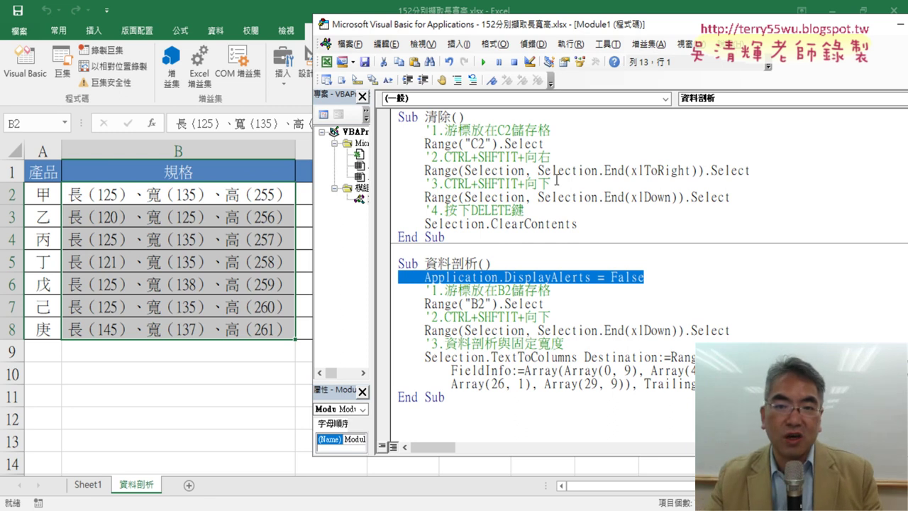
drag(500, 30, 705, 39)
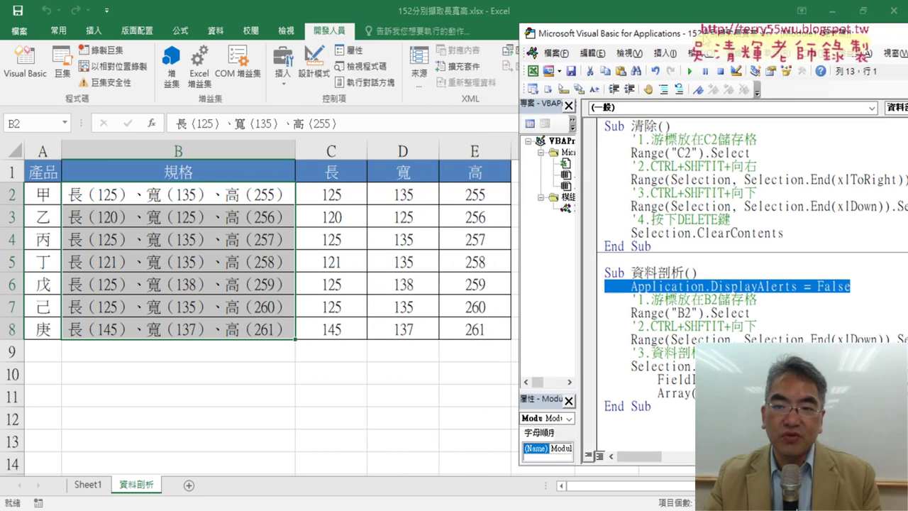
click(706, 155)
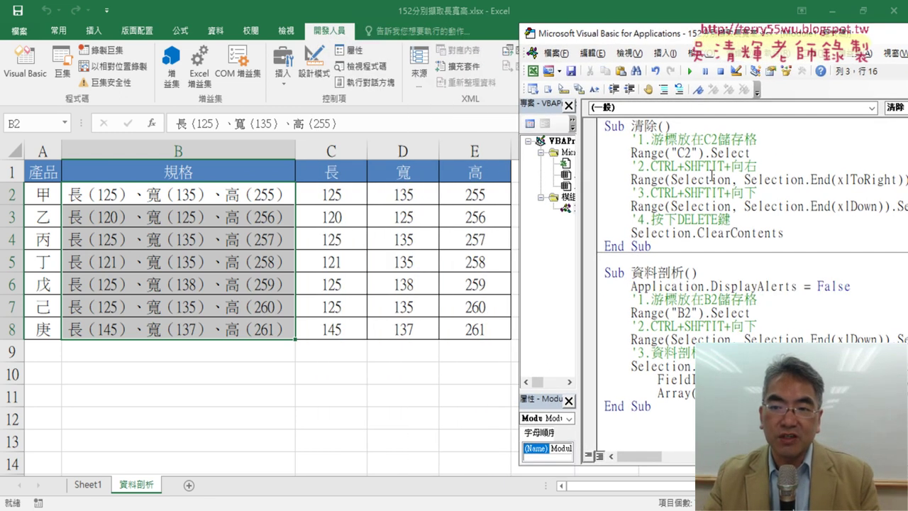
drag(783, 234, 598, 137)
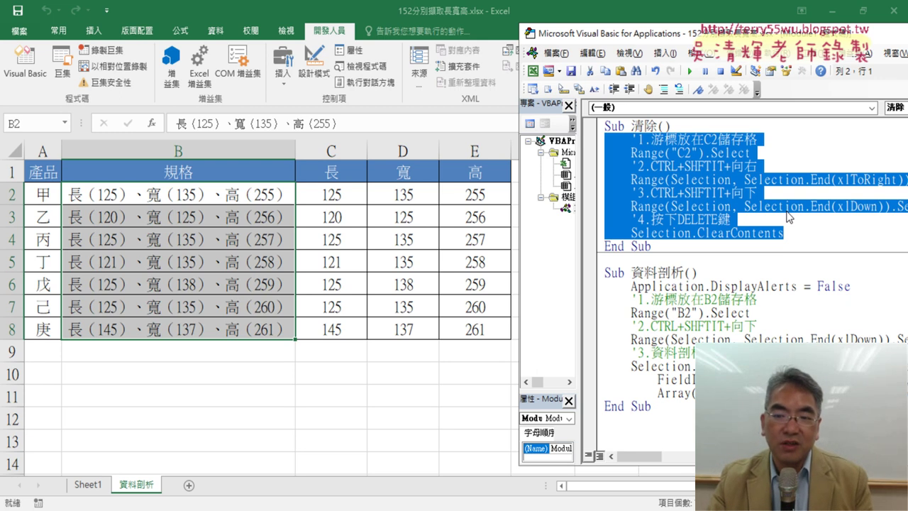
Step: Replace the recorded body of 清除 with Range("C2:E8").ClearContents
key(Delete)
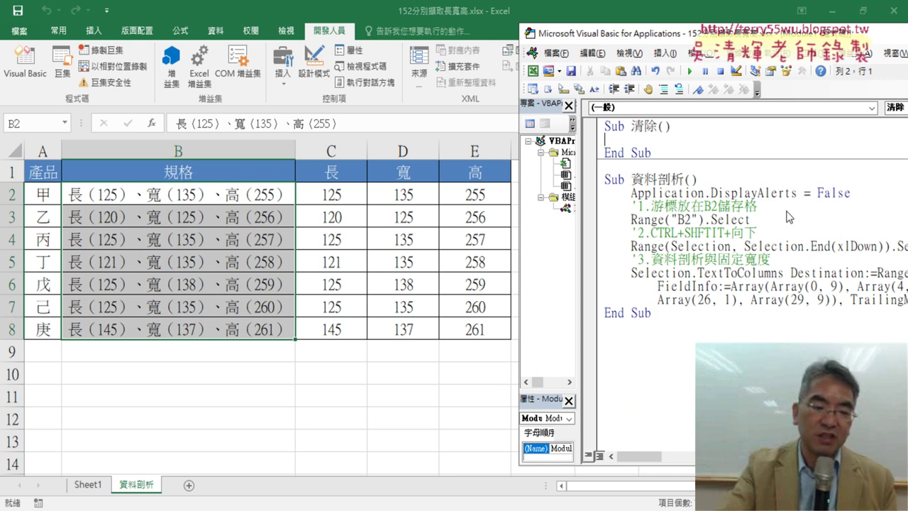
key(Tab)
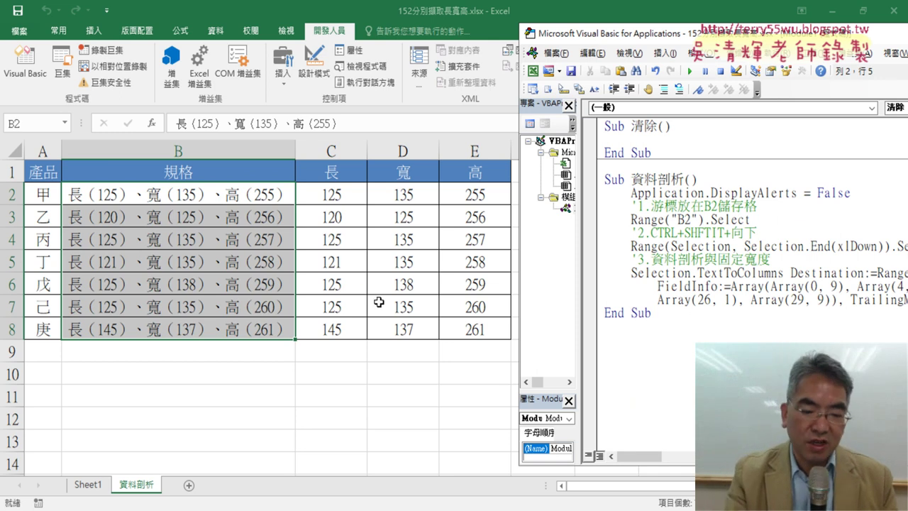
text(ran)
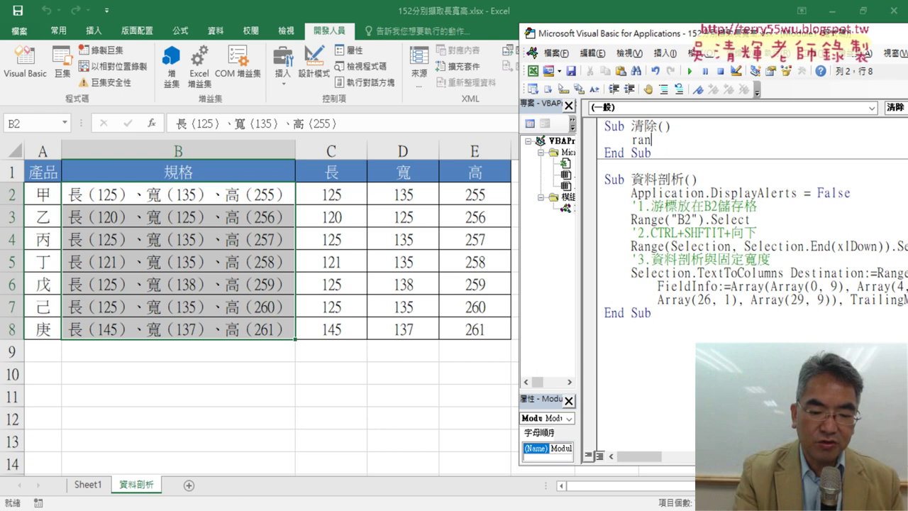
text(ge(")
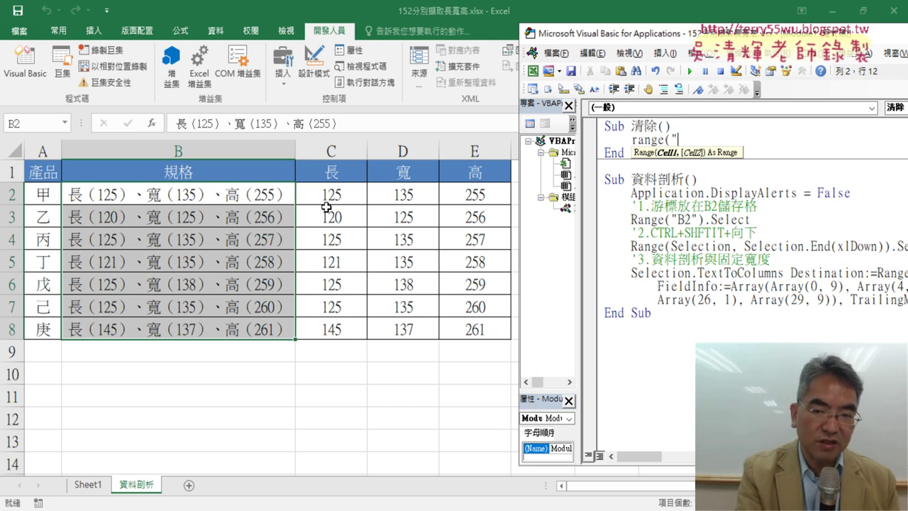
text(C2:E8)
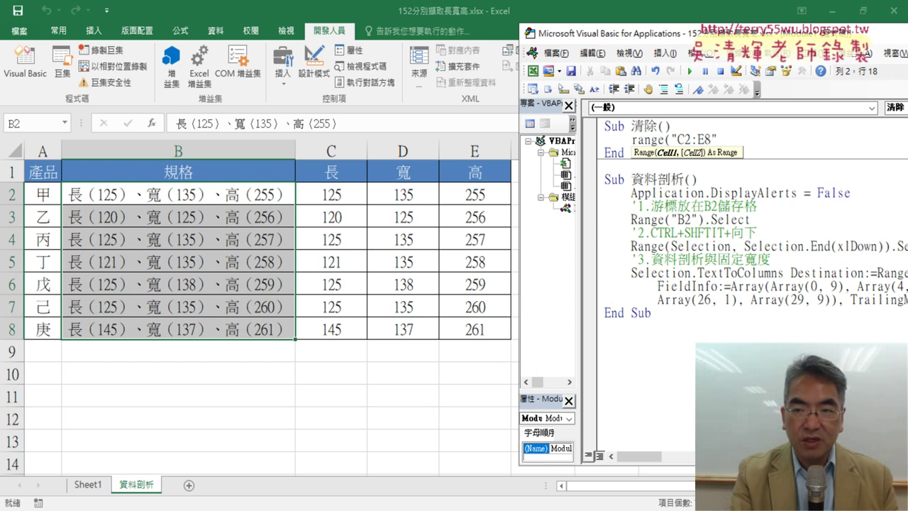
text().)
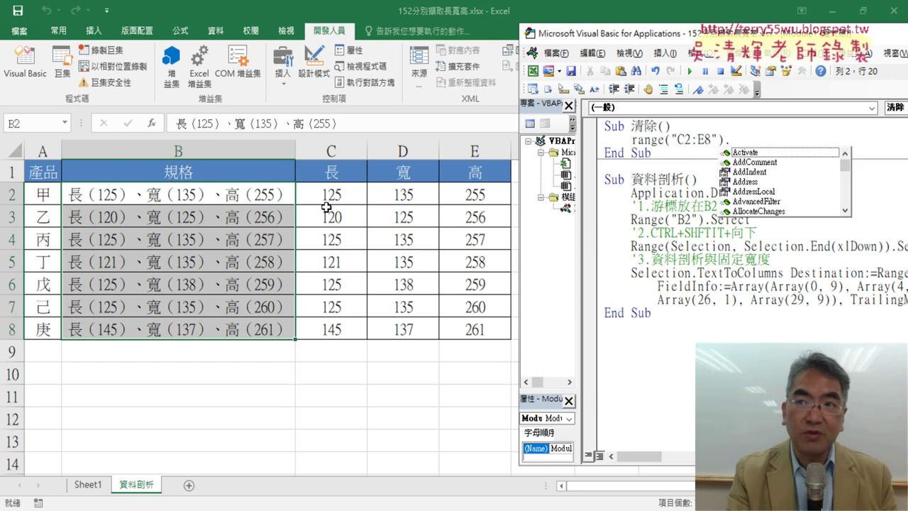
text(c)
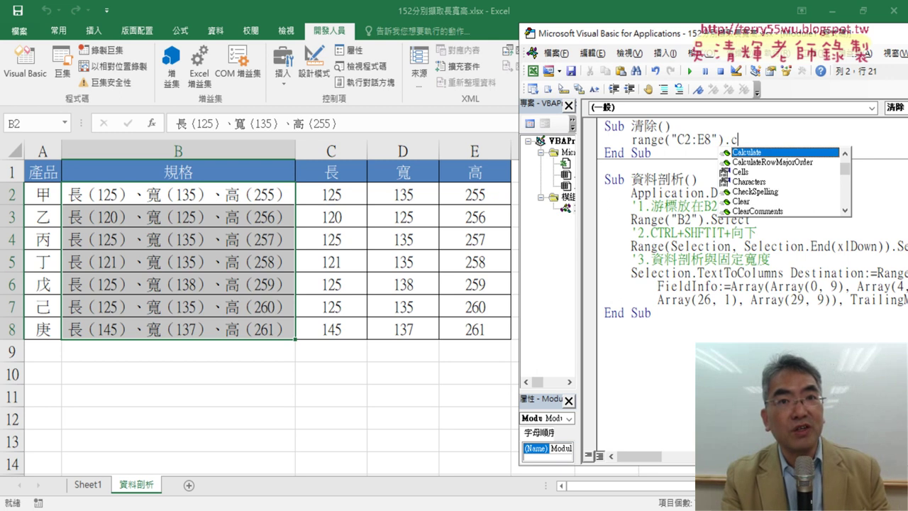
text(l)
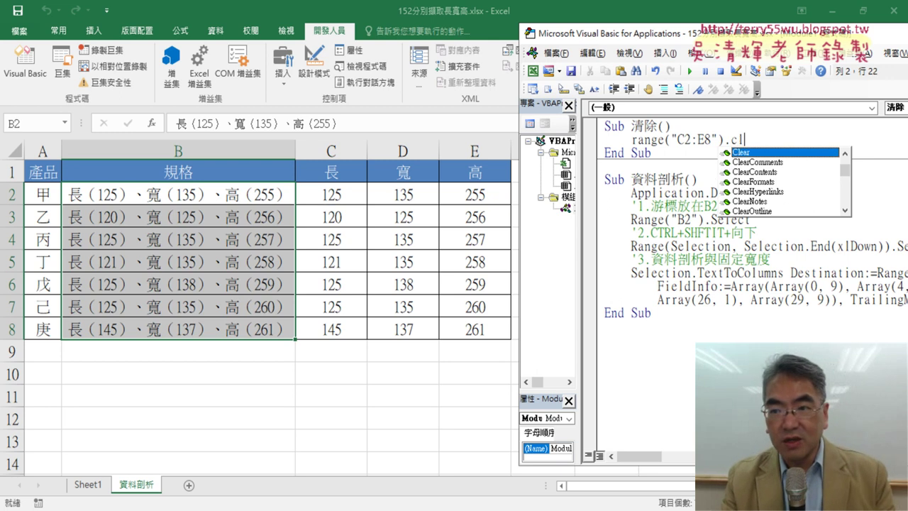
key(Down)
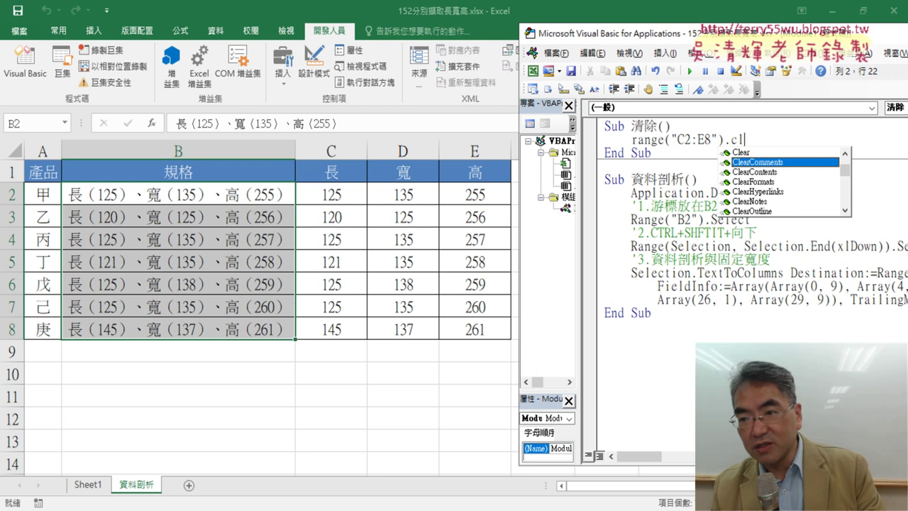
key(Down)
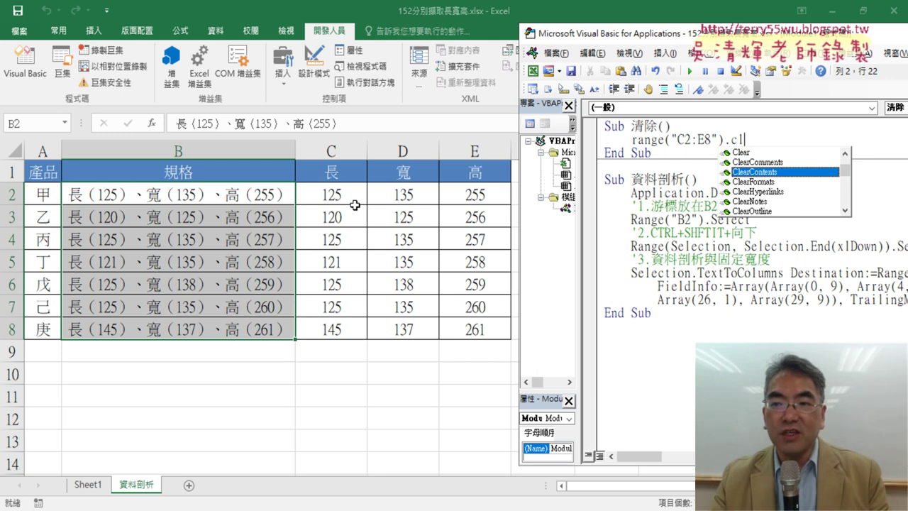
double_click(774, 172)
click(746, 261)
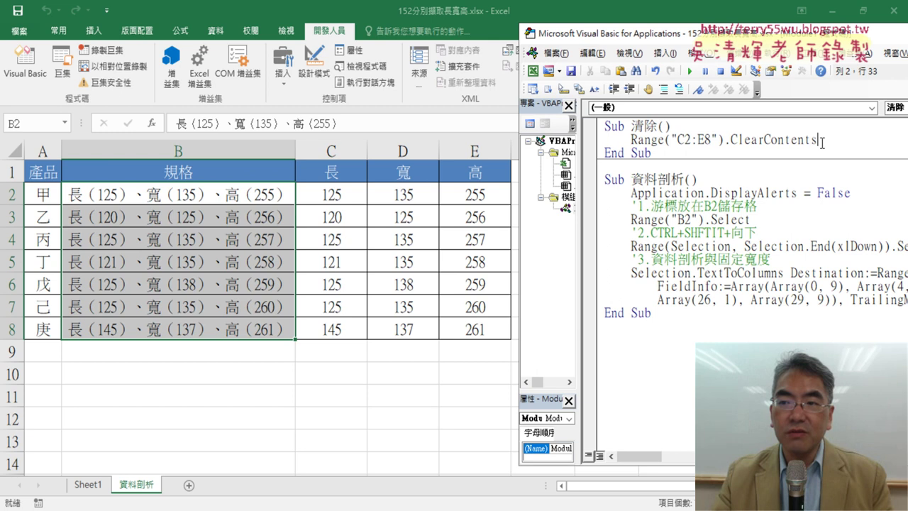
drag(817, 139, 631, 140)
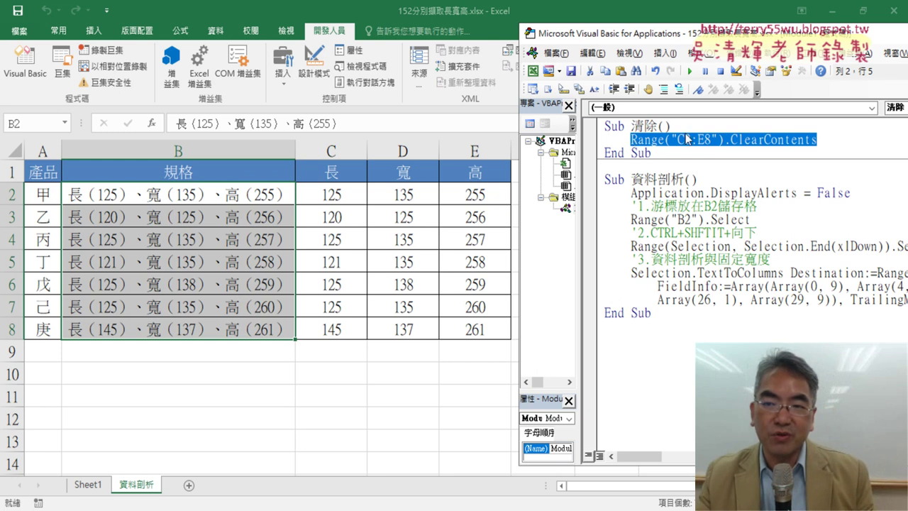
Step: Test the macros: run 清除, refill with 資料剖析, then run 清除 again
click(686, 126)
click(690, 71)
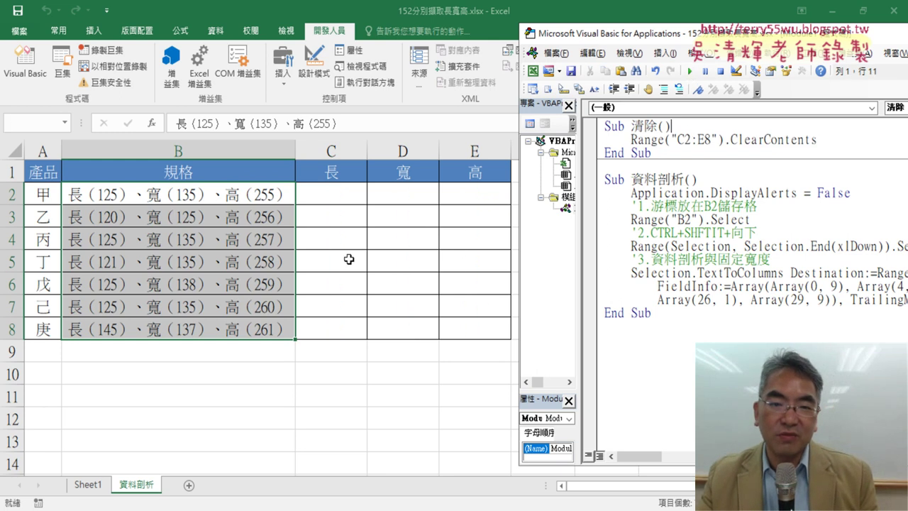
click(750, 246)
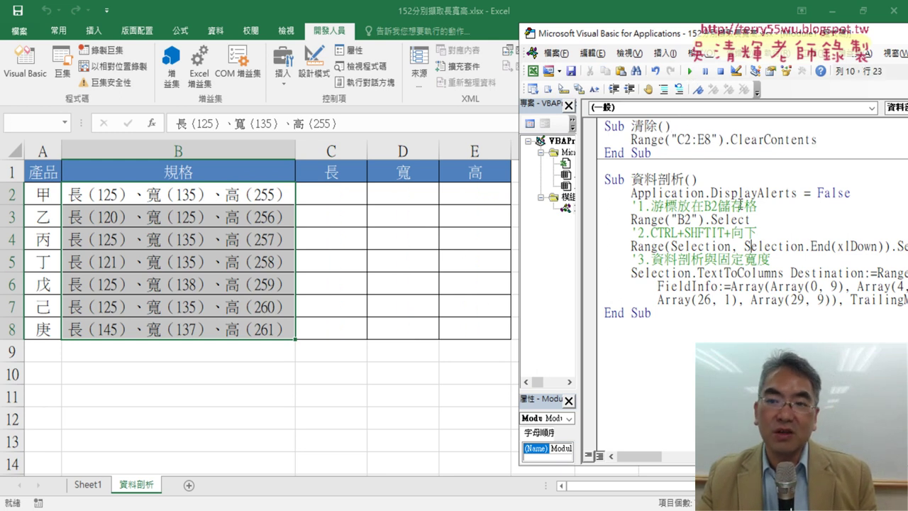
click(690, 72)
click(692, 137)
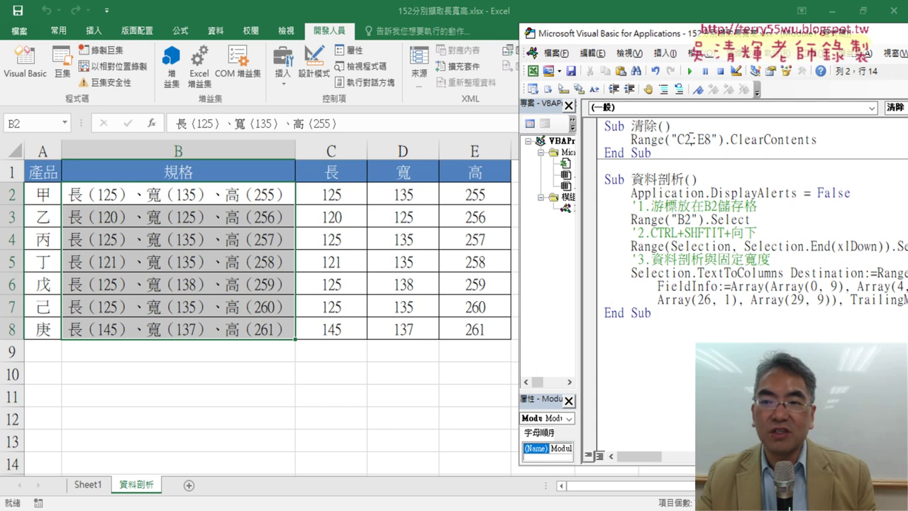
click(688, 71)
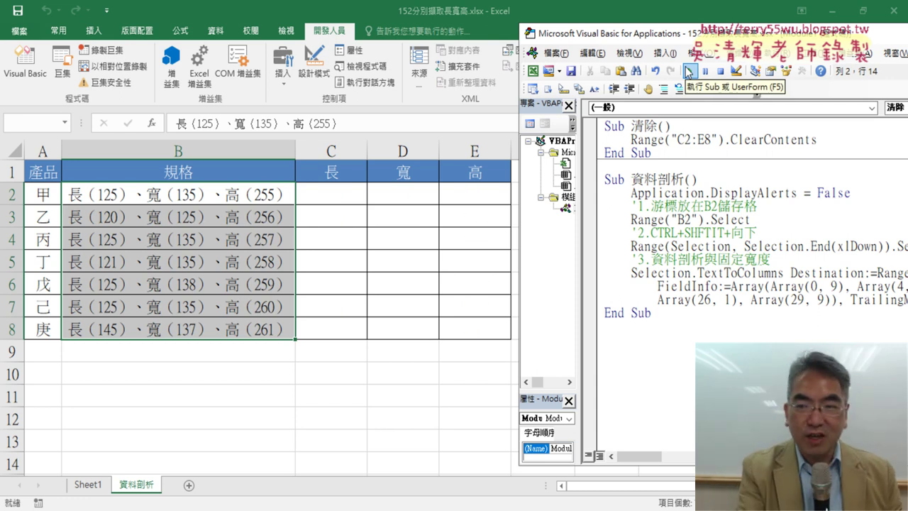
Step: Restore the recorded 清除 code and highlight its select lines, Selection and ClearContents
key(Home)
key(shift+End)
key(Delete)
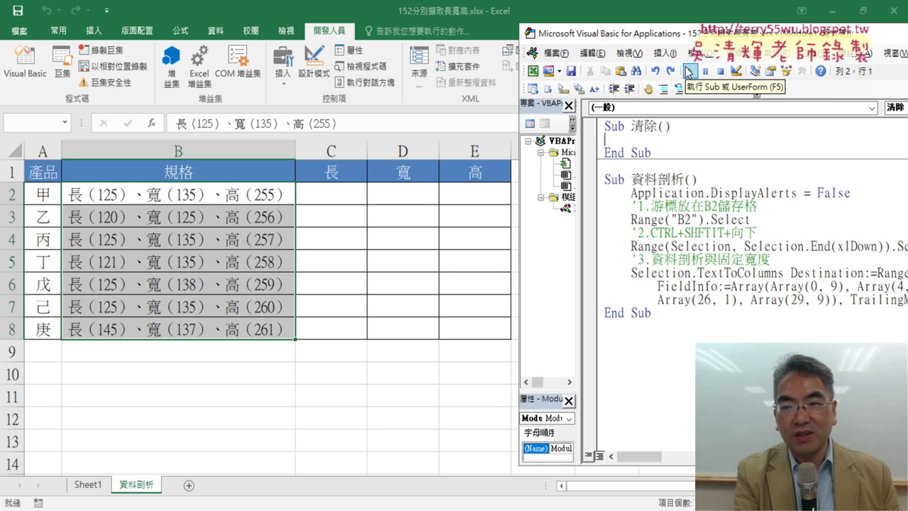
key(ctrl+v)
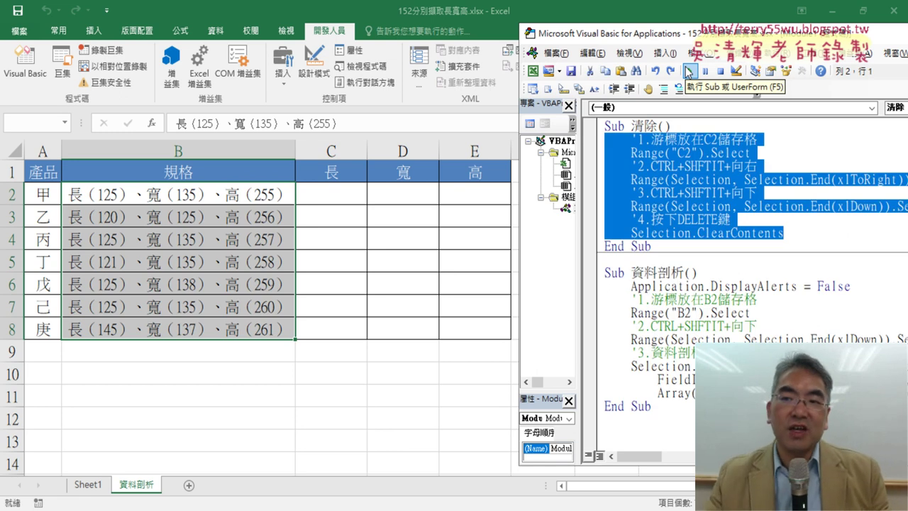
click(687, 128)
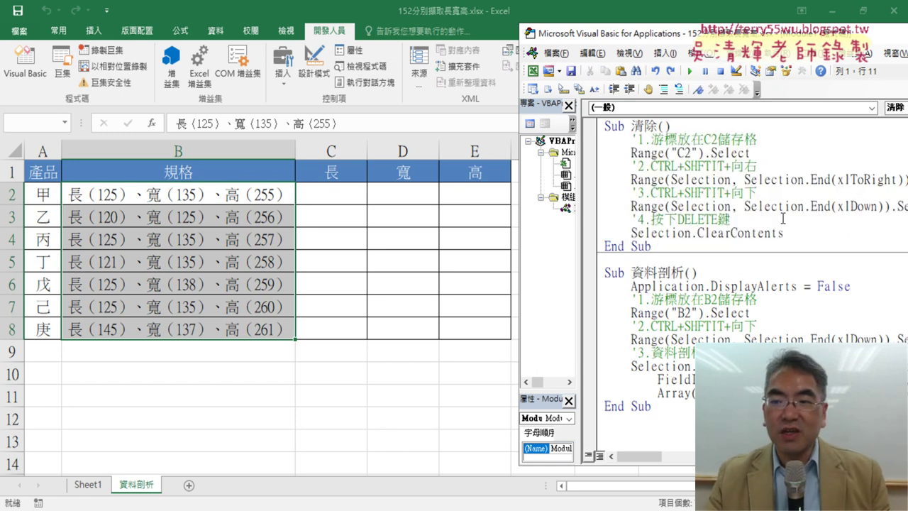
drag(823, 207, 596, 148)
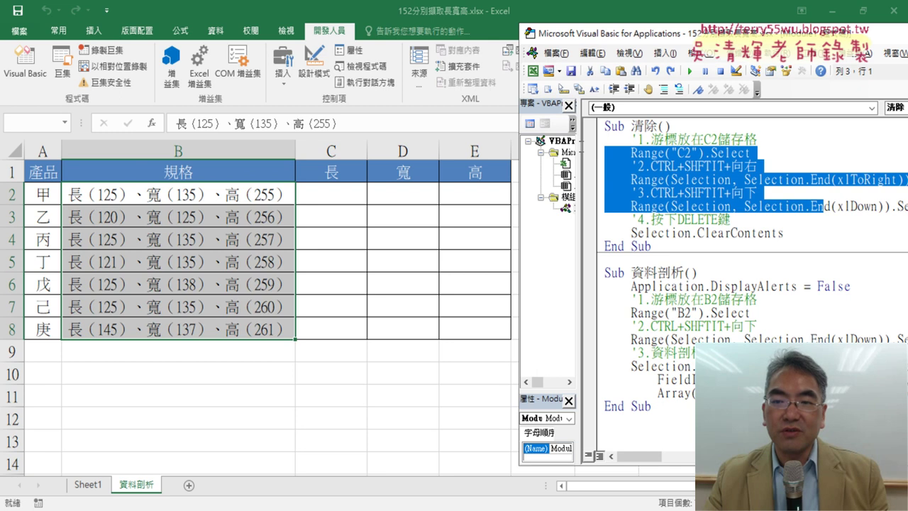
click(698, 221)
drag(690, 233, 630, 233)
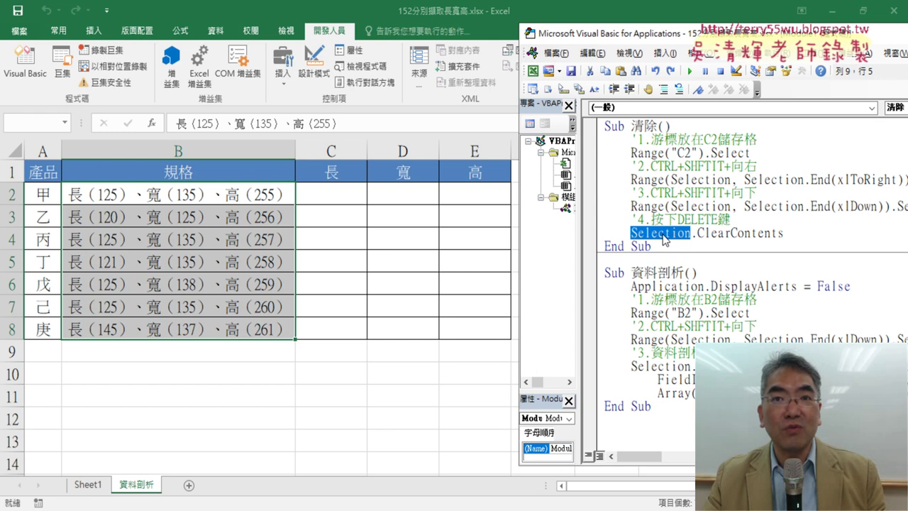
drag(784, 233, 697, 232)
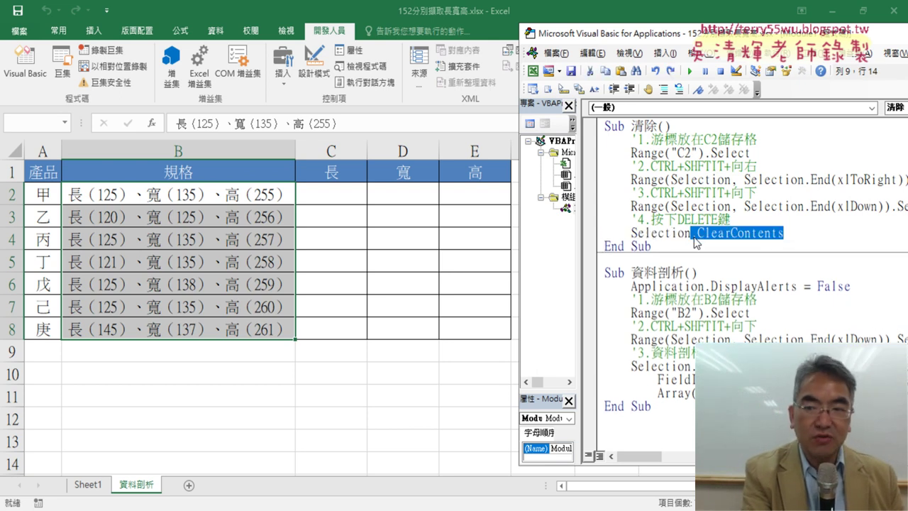
Step: Delete the Select/Selection.End lines, leaving the single line Range("C2:E8").ClearContents
click(695, 239)
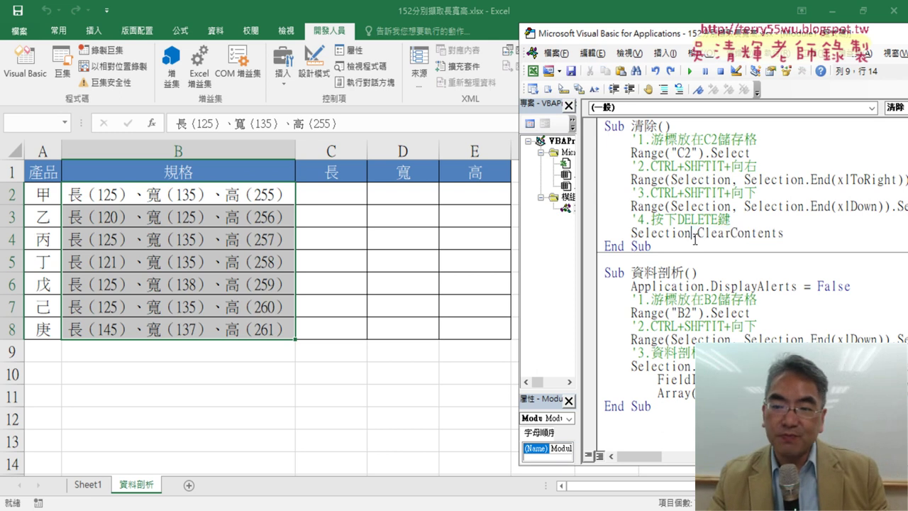
mouse_move(692, 234)
mouse_down()
mouse_move(657, 154)
mouse_move(637, 139)
mouse_move(700, 146)
mouse_up()
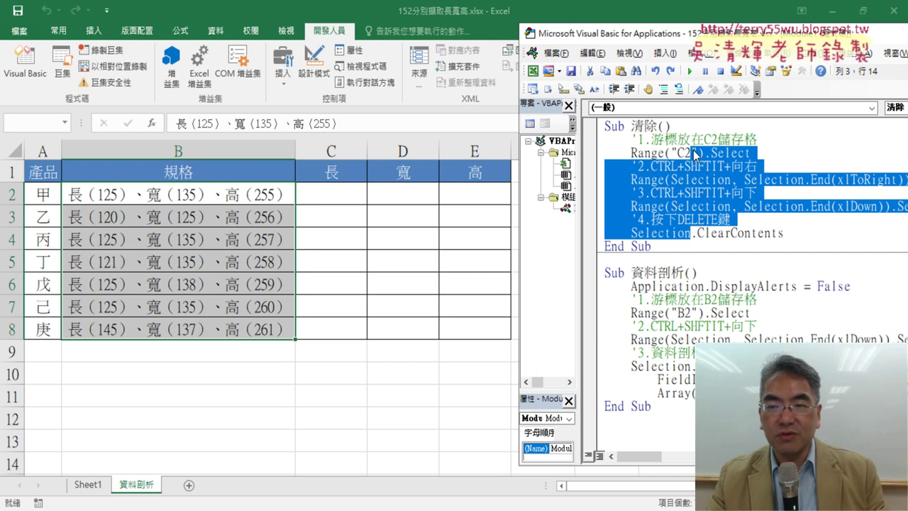
key(Delete)
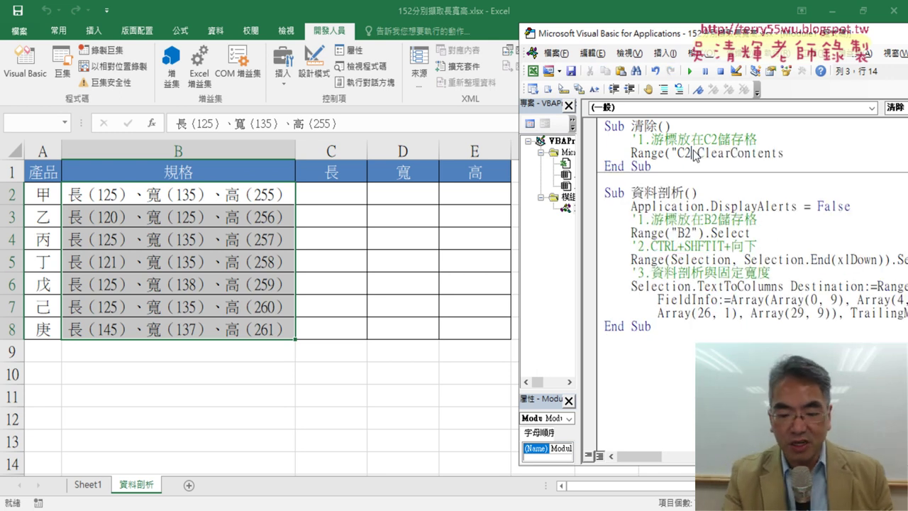
text(:)
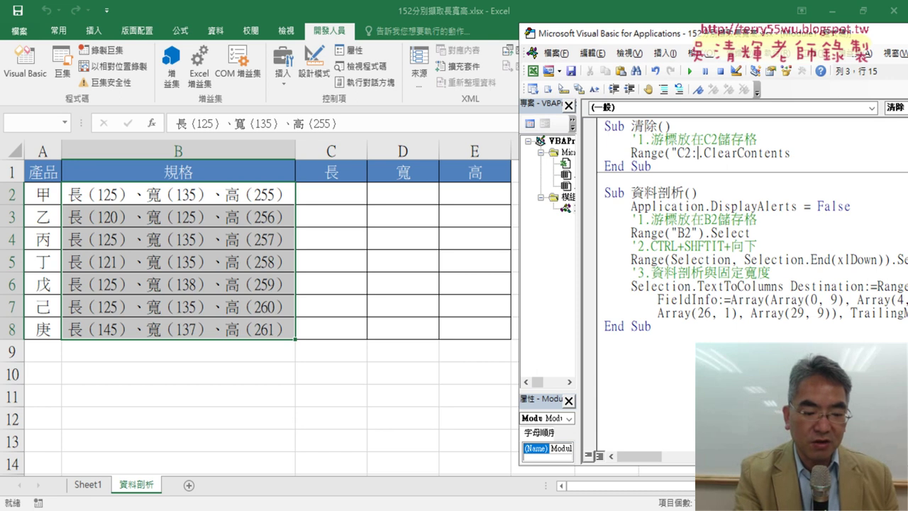
text(E8)
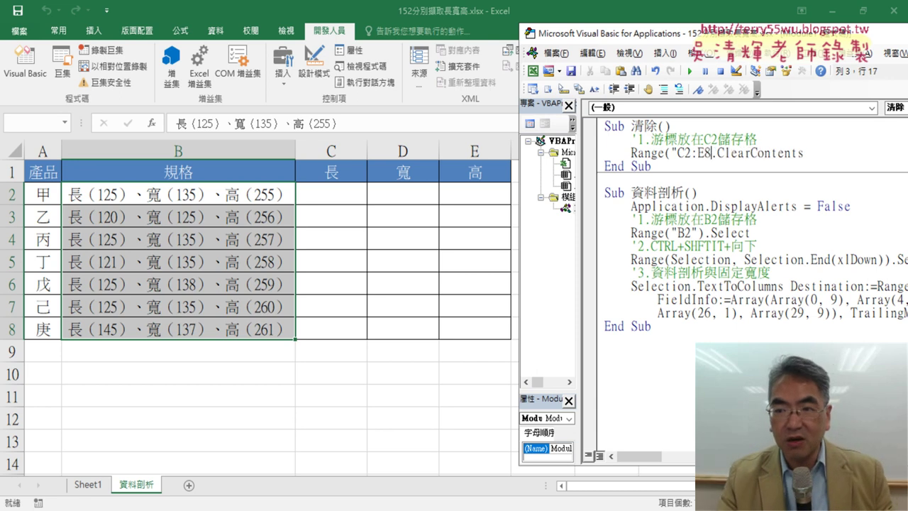
text("))
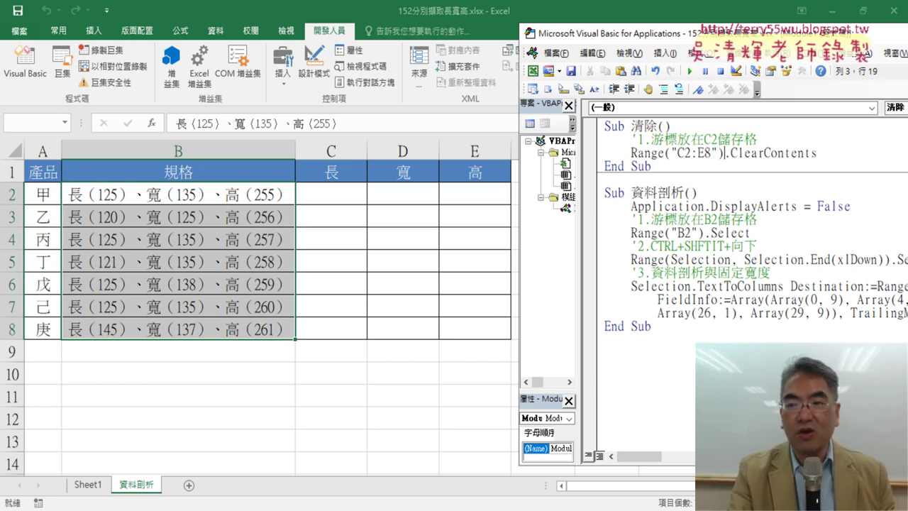
click(730, 299)
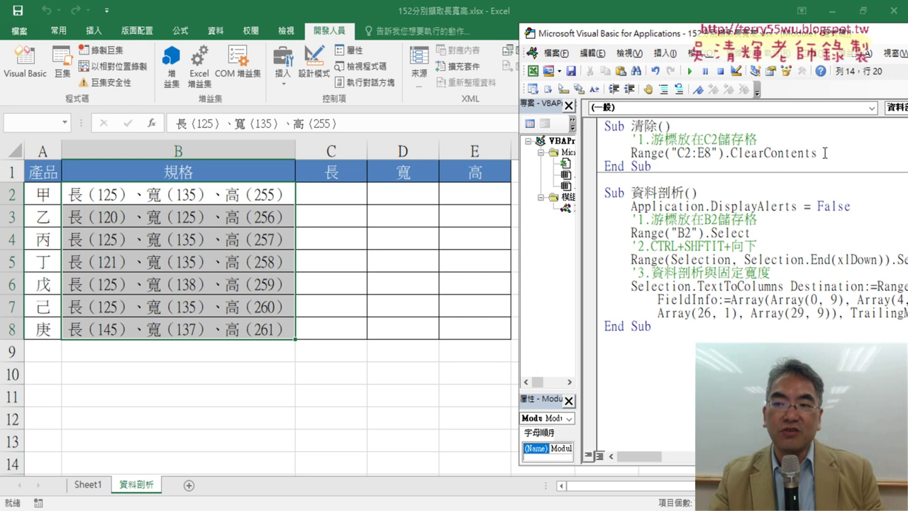
drag(817, 153, 630, 153)
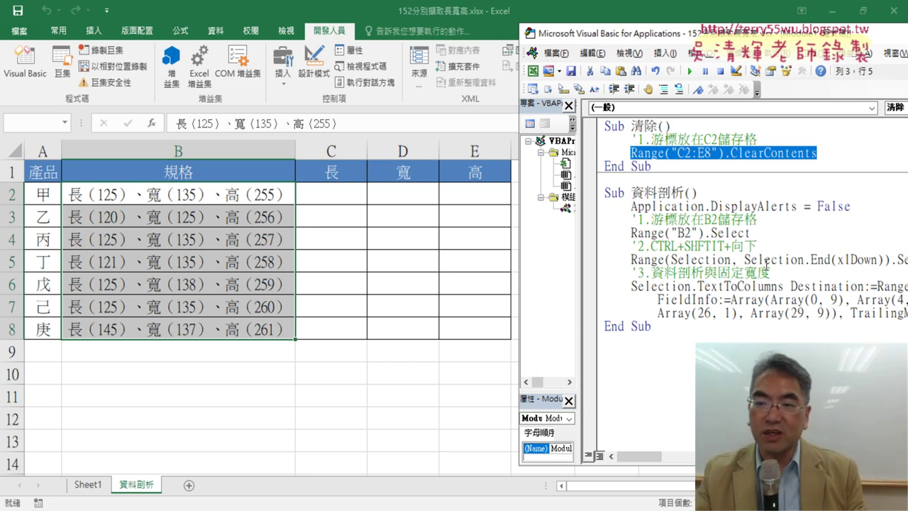
Step: Delete the four lines in 資料剖析 that select B2 and extend downward
click(732, 259)
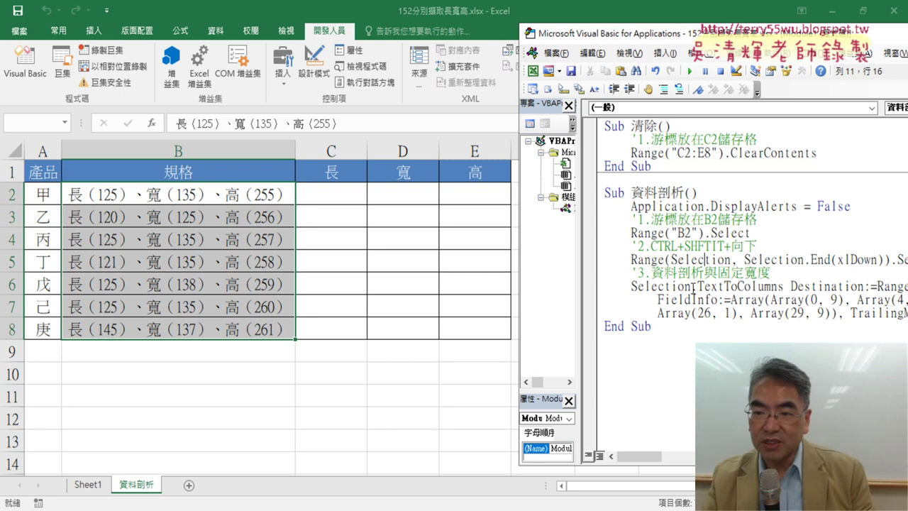
drag(690, 286, 643, 286)
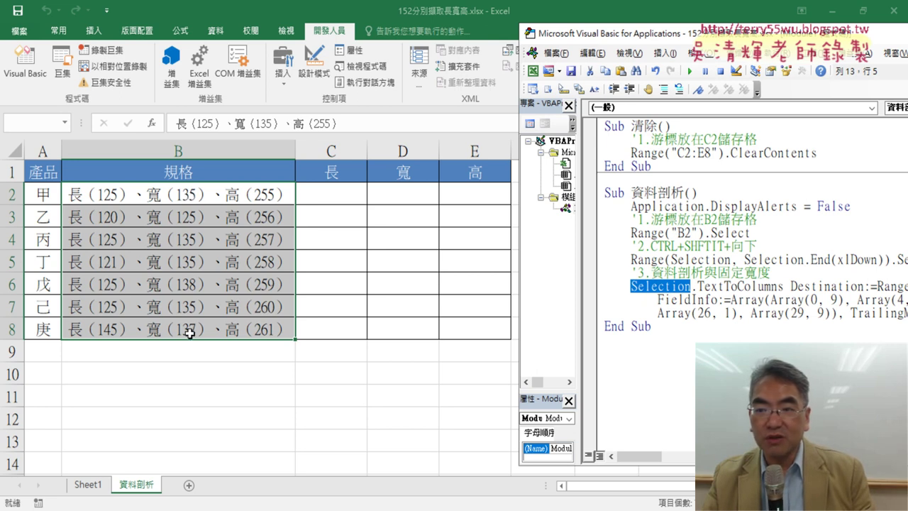
drag(883, 259, 600, 237)
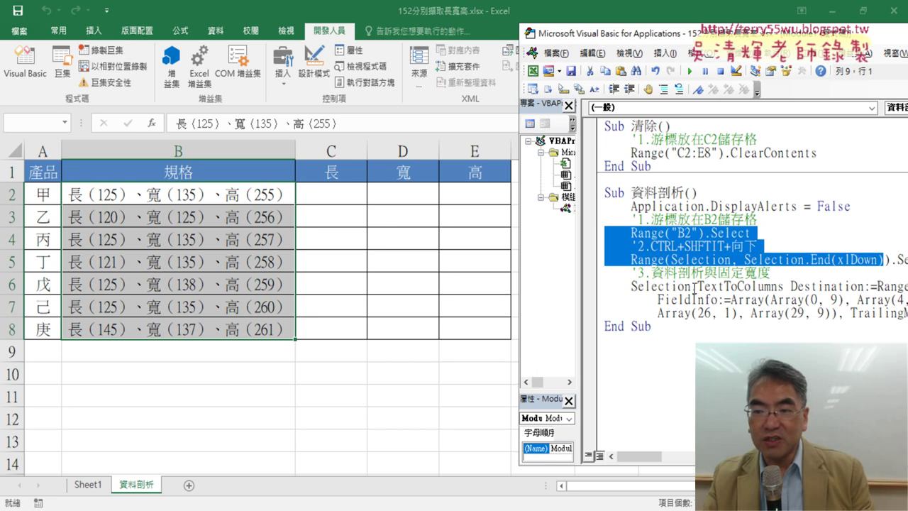
drag(691, 286, 637, 286)
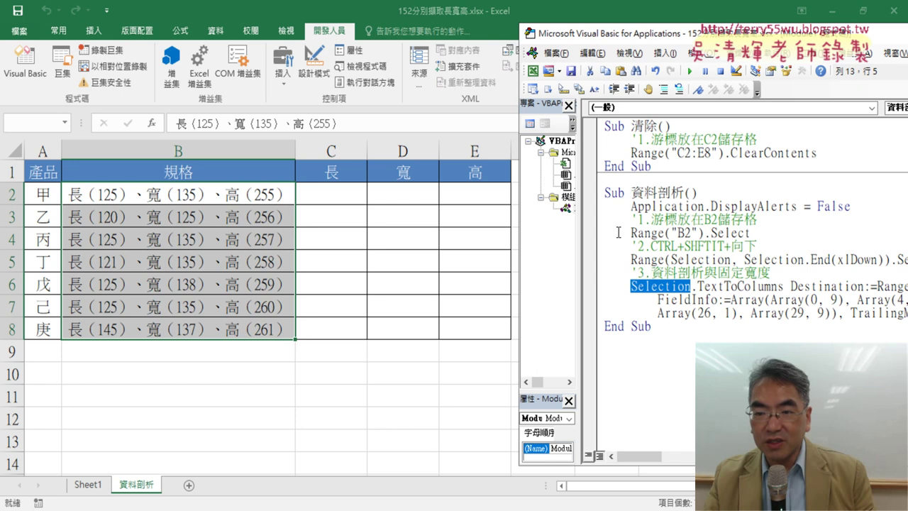
drag(597, 221, 596, 261)
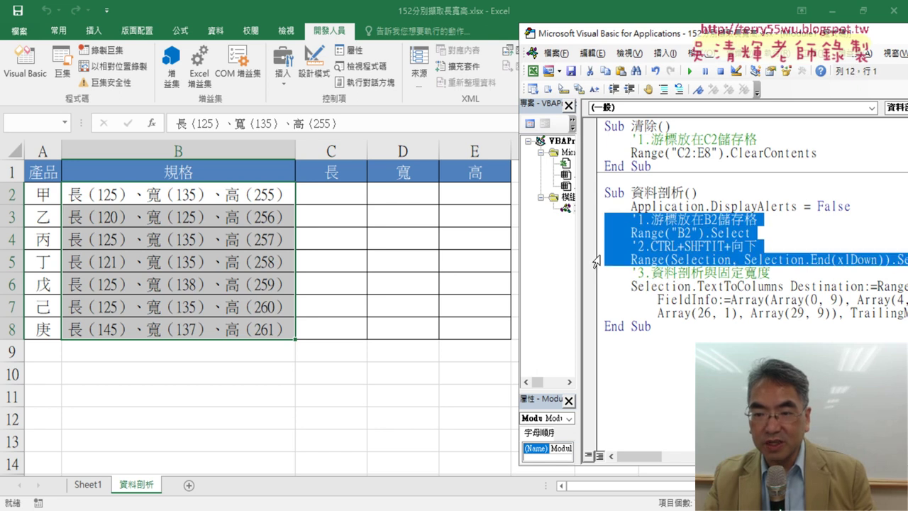
key(Delete)
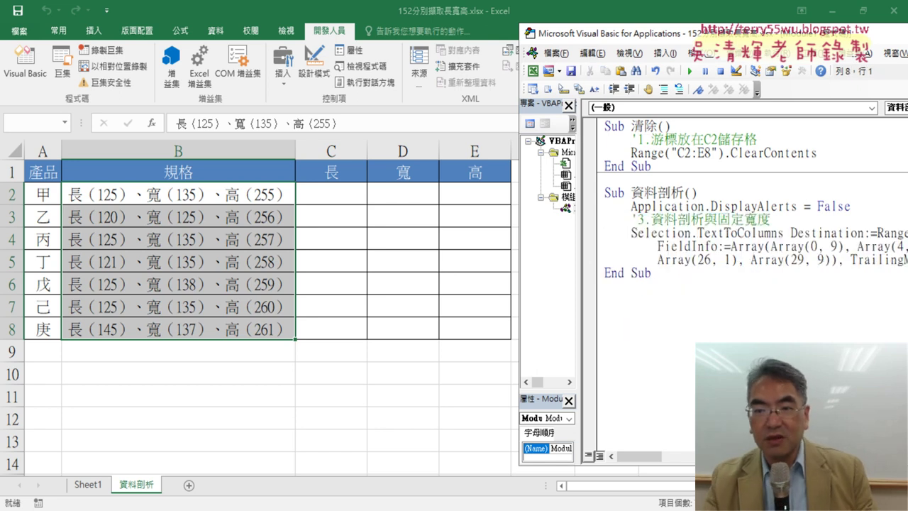
Step: Replace Selection before .TextToColumns with Range("B2:B8")
drag(689, 233, 631, 234)
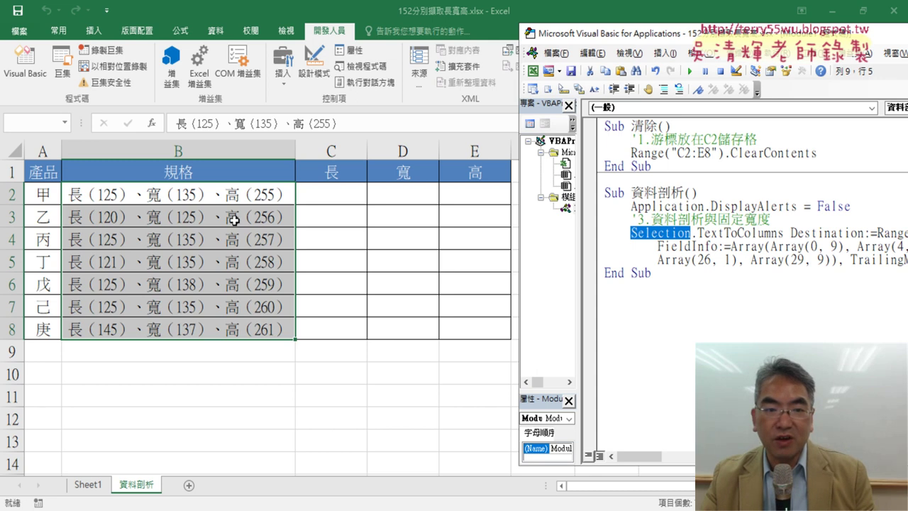
text(ra)
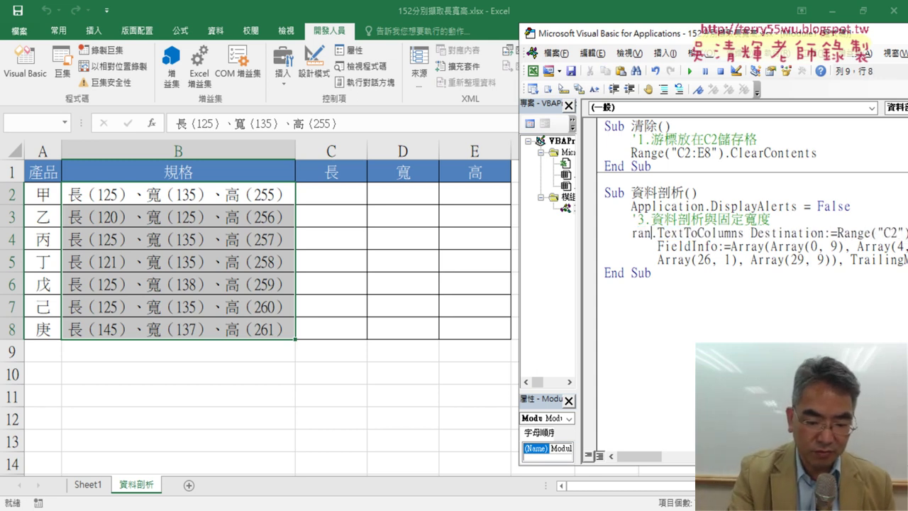
text(nge()
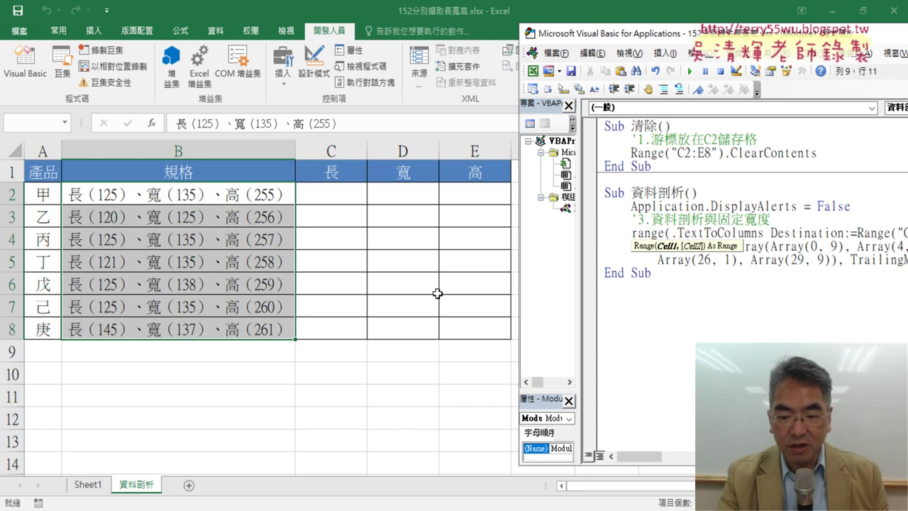
text(")
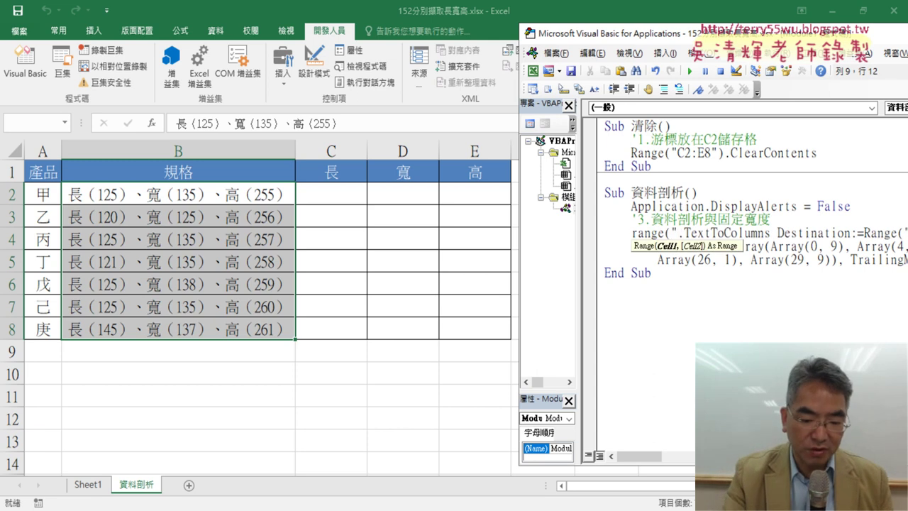
text(B2)
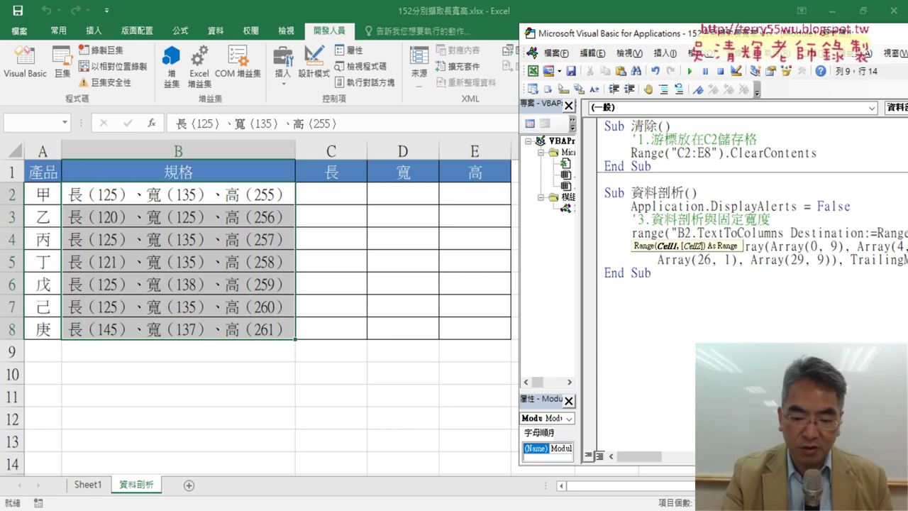
text(:B)
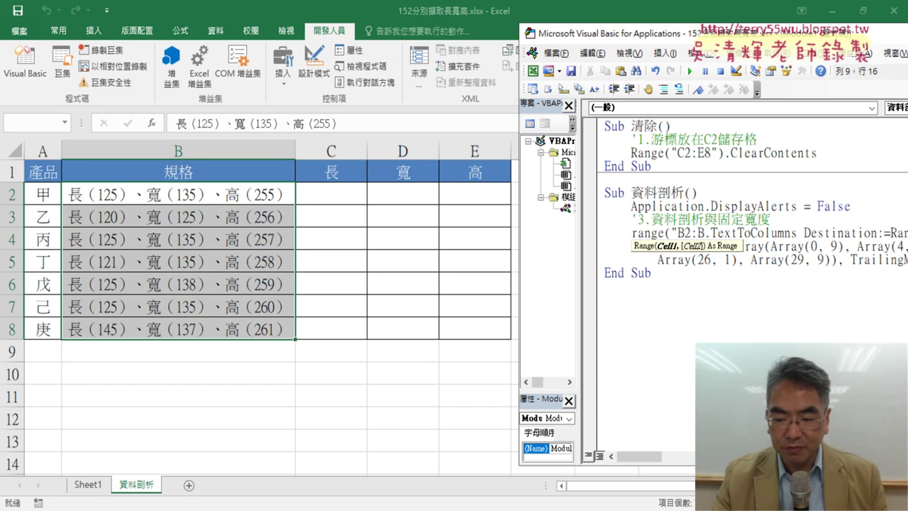
text(8")
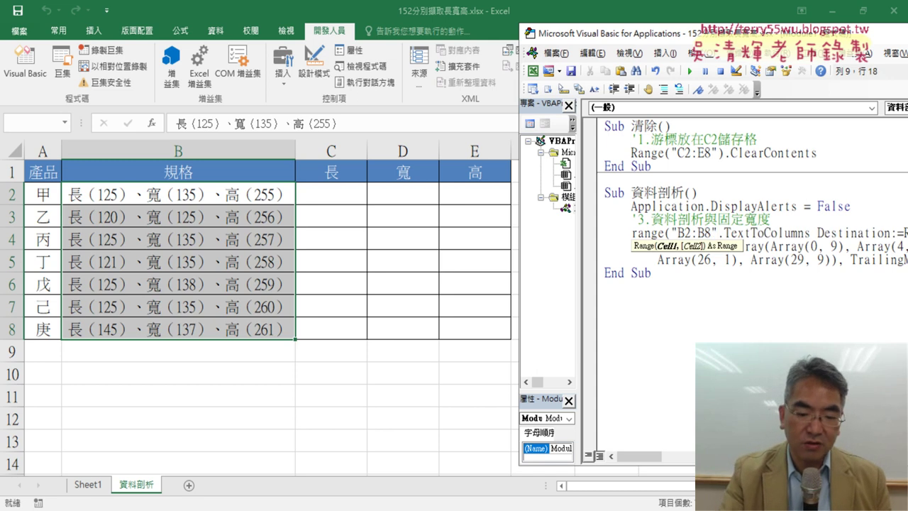
text())
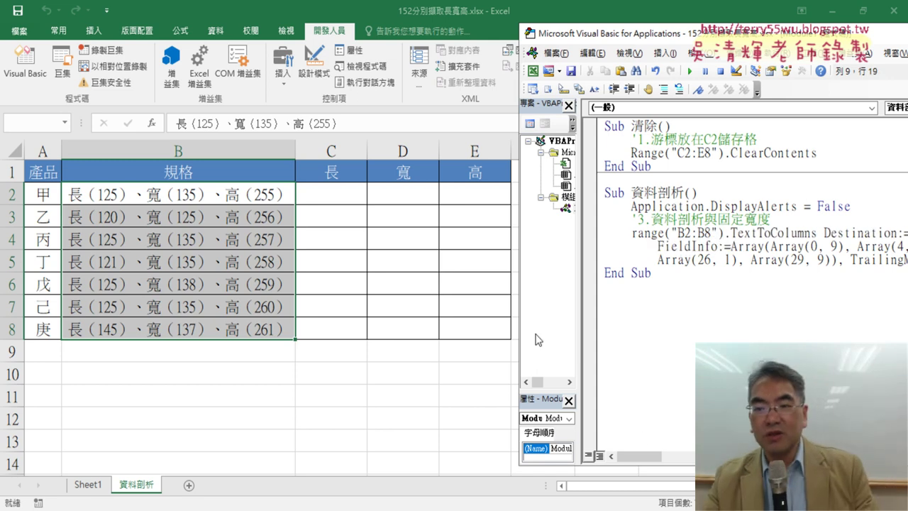
click(605, 286)
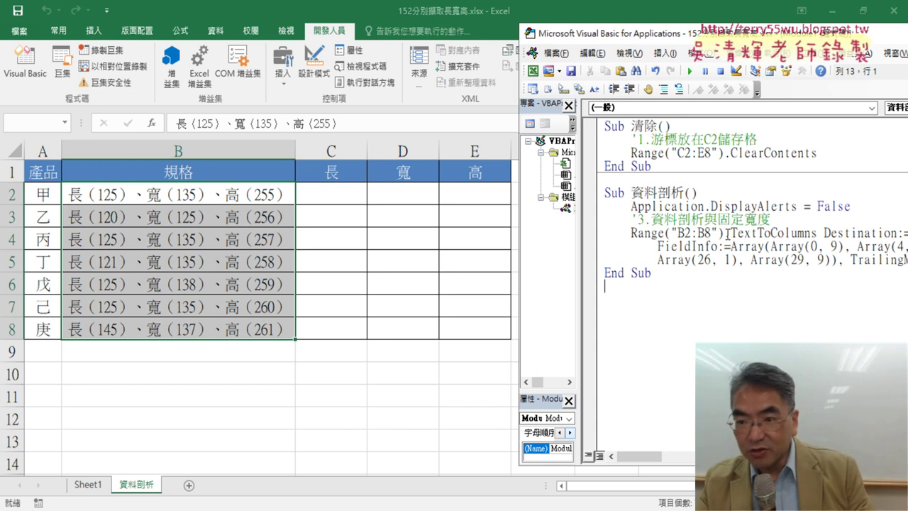
drag(725, 234, 630, 235)
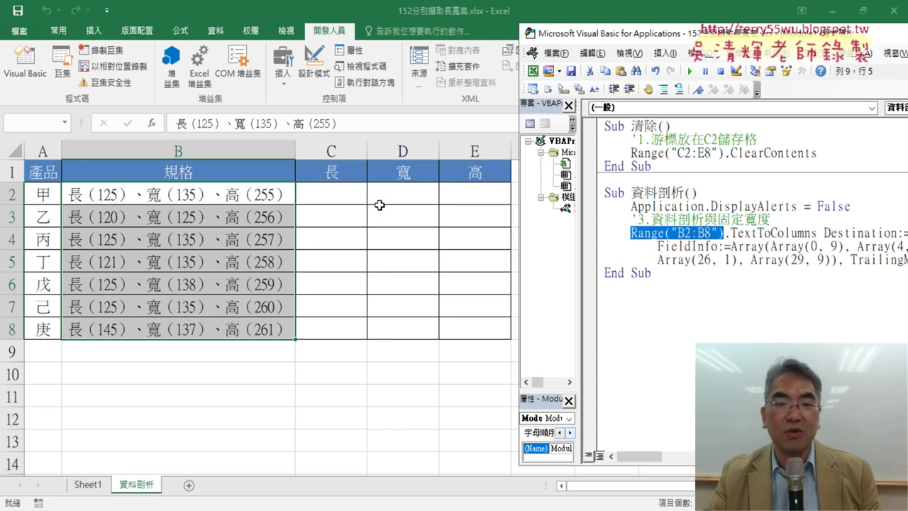
Step: Run 資料剖析 to split B2:B8 into columns C–E, then undo the code edits with Ctrl+Z
click(777, 252)
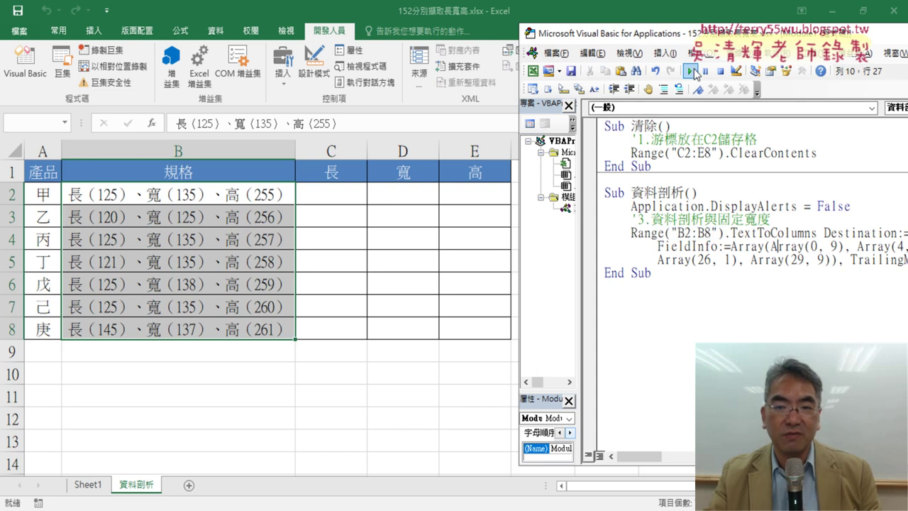
click(691, 72)
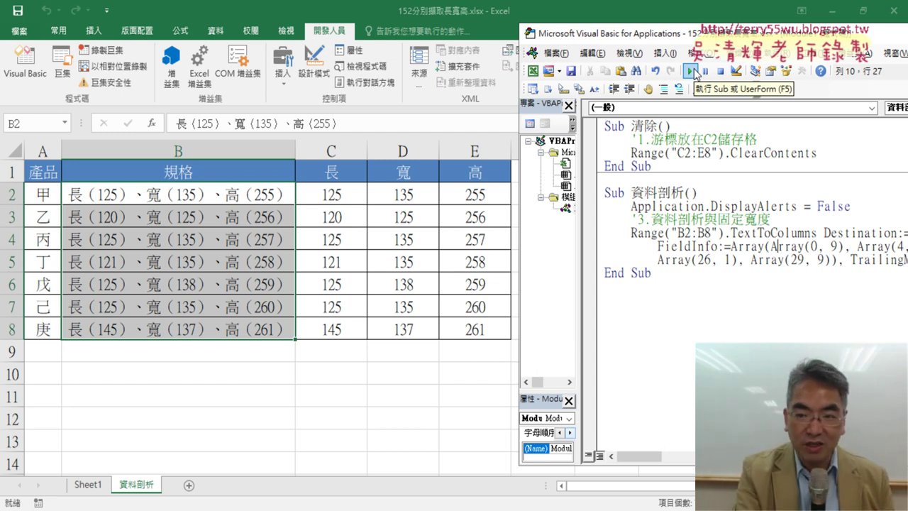
key(ctrl+z)
key(ctrl+z)
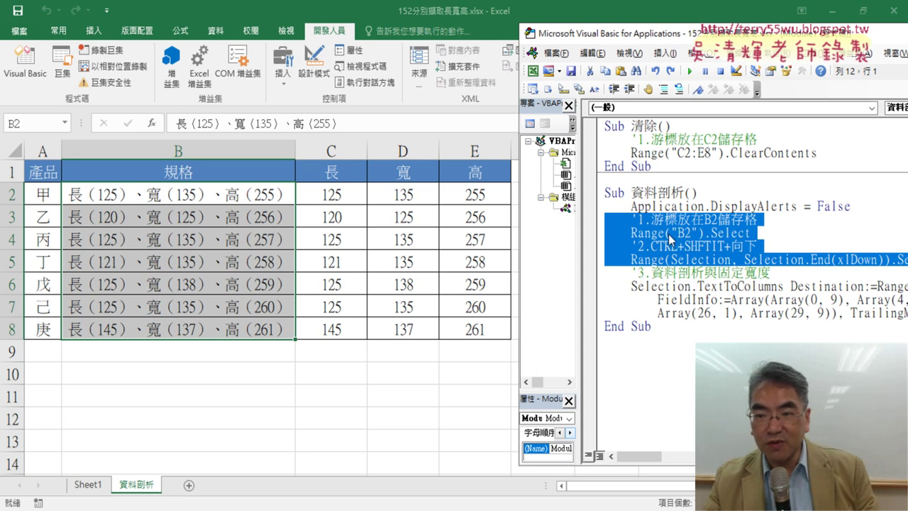
Step: In 資料剖析, highlight Selection on the TextToColumns line and the B2 pre-selection lines
click(671, 234)
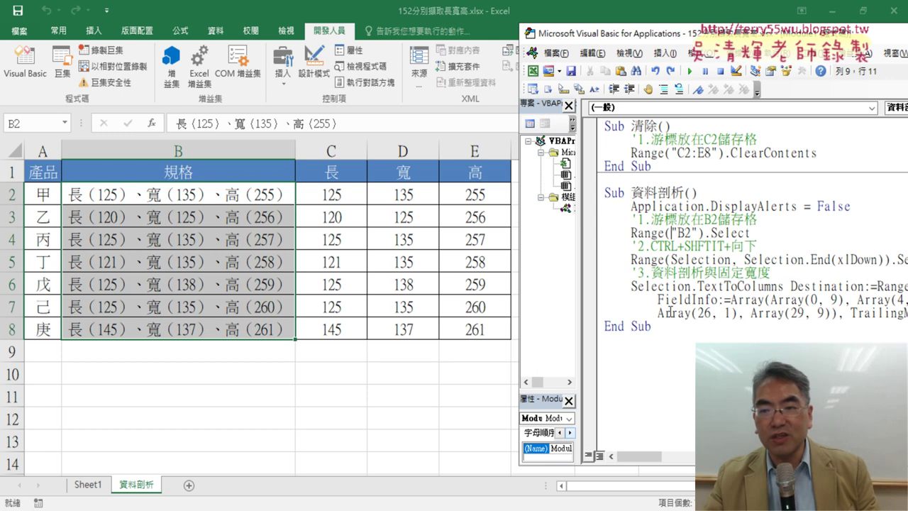
drag(690, 287, 631, 288)
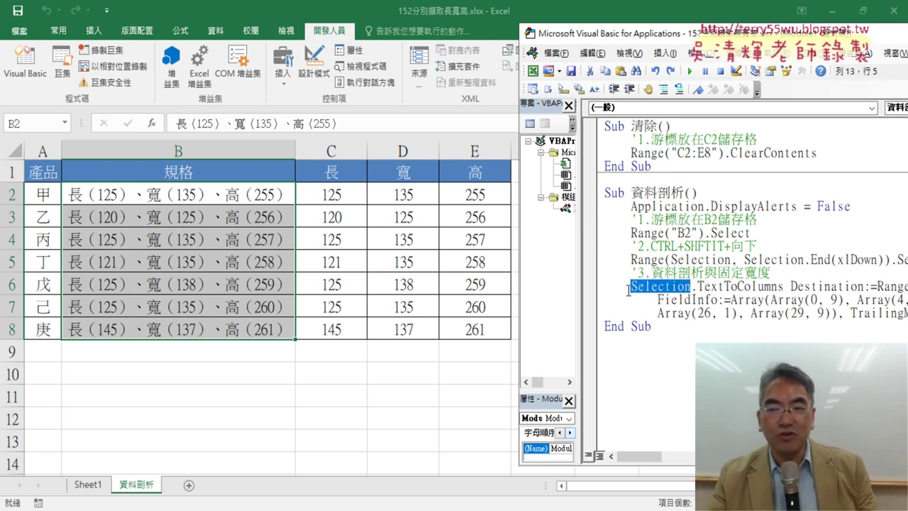
click(690, 233)
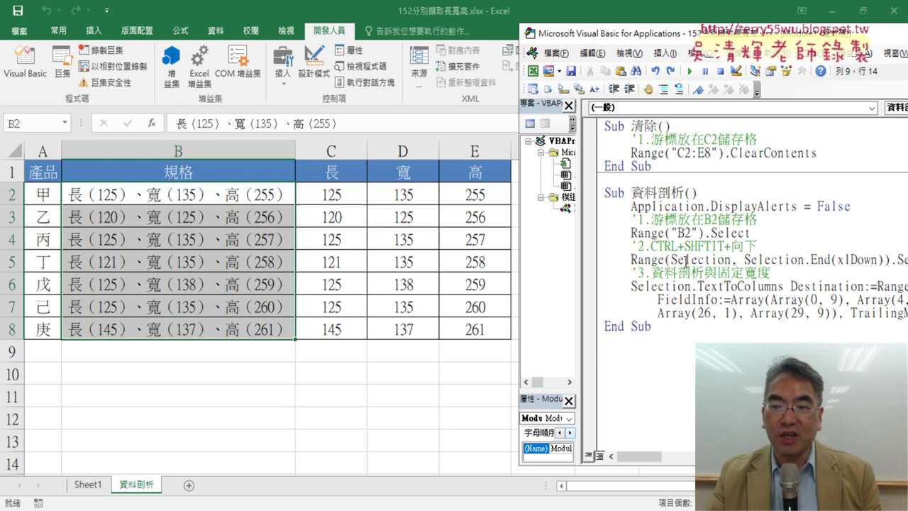
click(686, 259)
drag(692, 287, 628, 292)
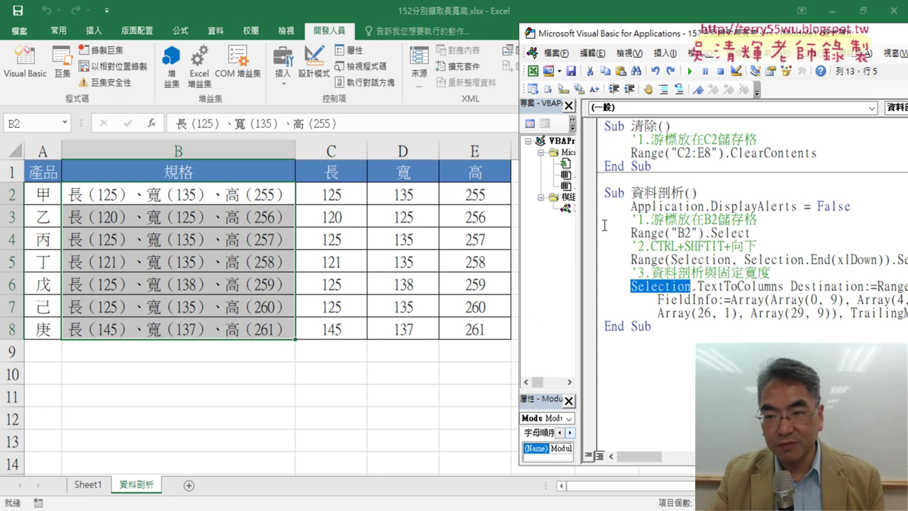
drag(596, 219, 591, 273)
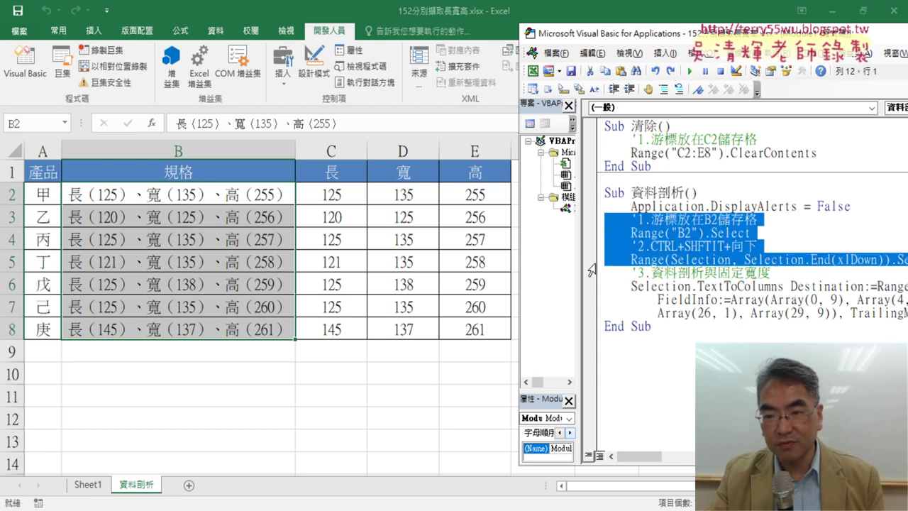
click(612, 247)
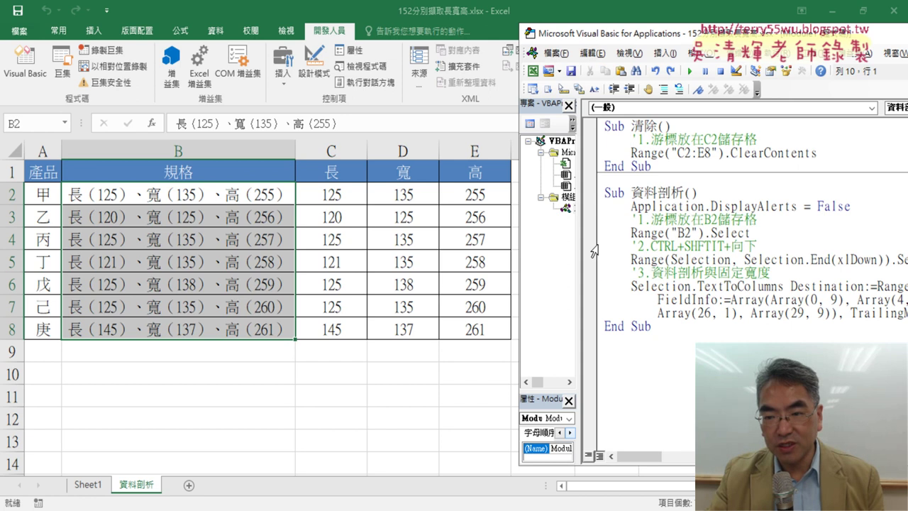
Step: Change Selection to Range("B2:B8") and delete the four B2-selection lines
drag(632, 233, 705, 233)
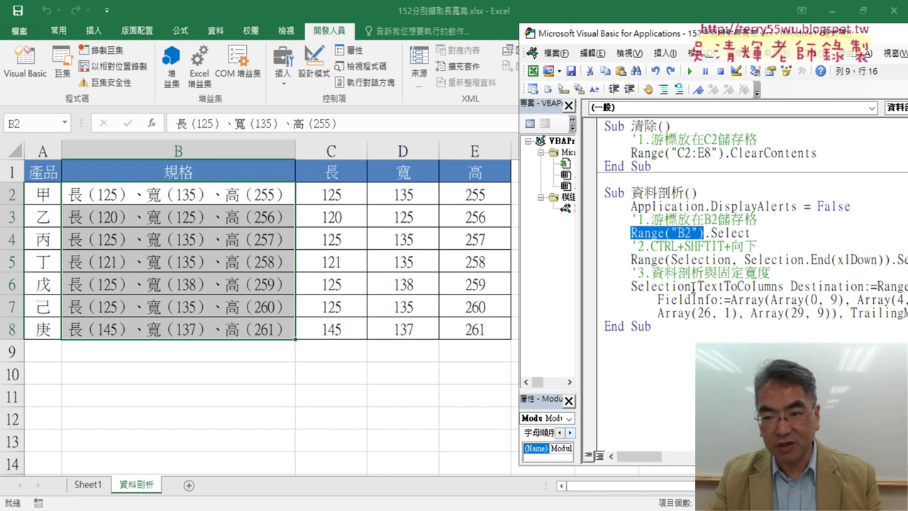
drag(692, 287, 631, 286)
text(Range("B2"))
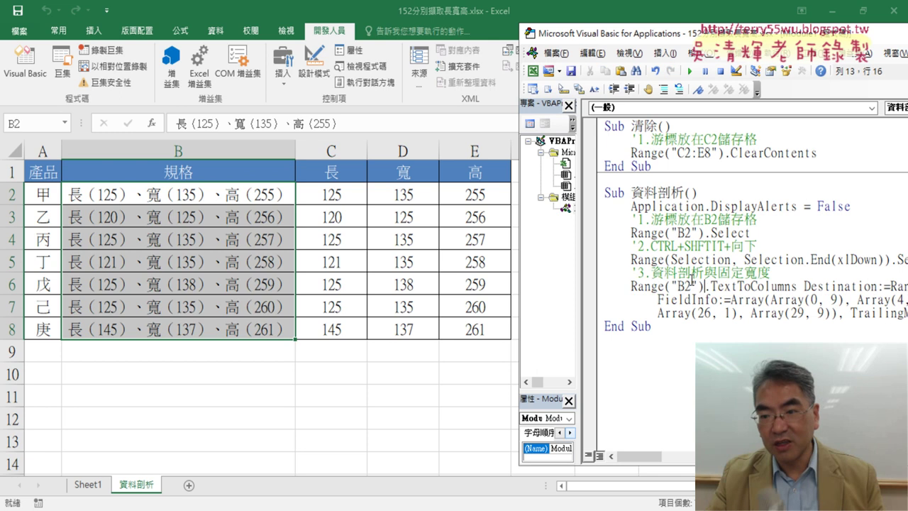
text(:)
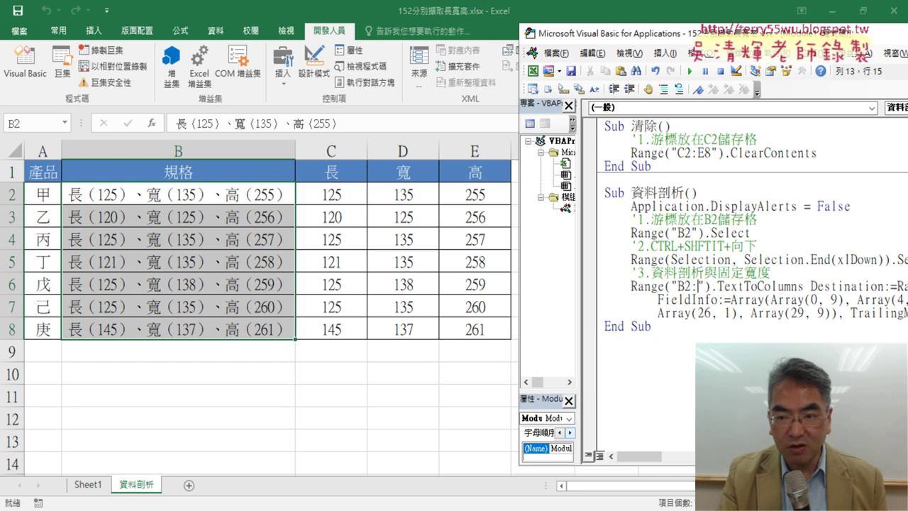
text(B8)
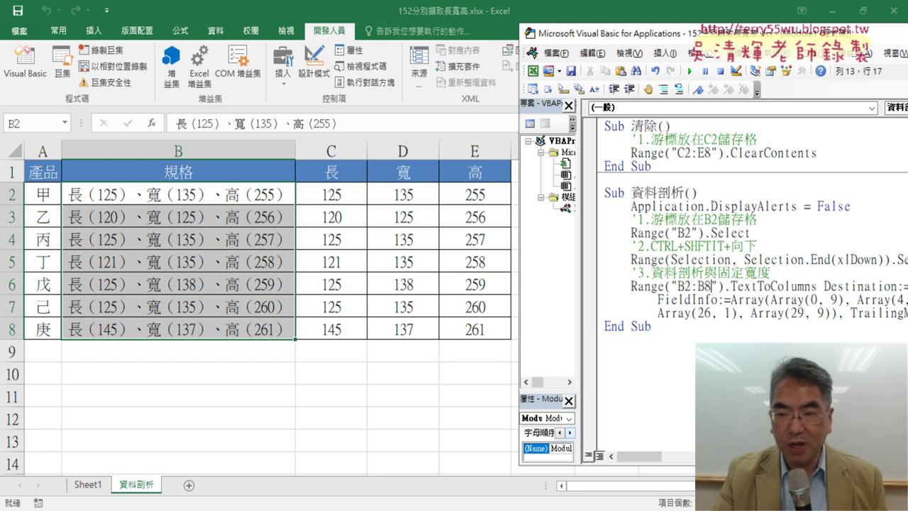
drag(596, 220, 596, 272)
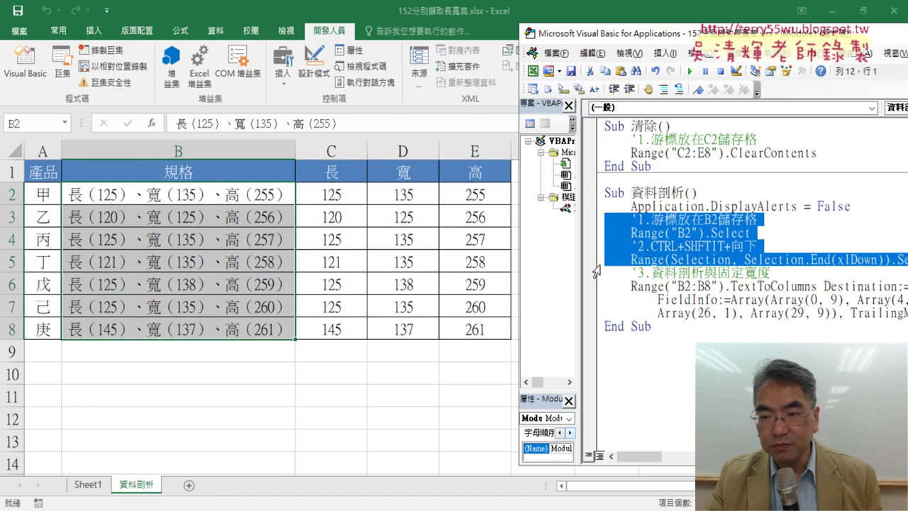
key(Delete)
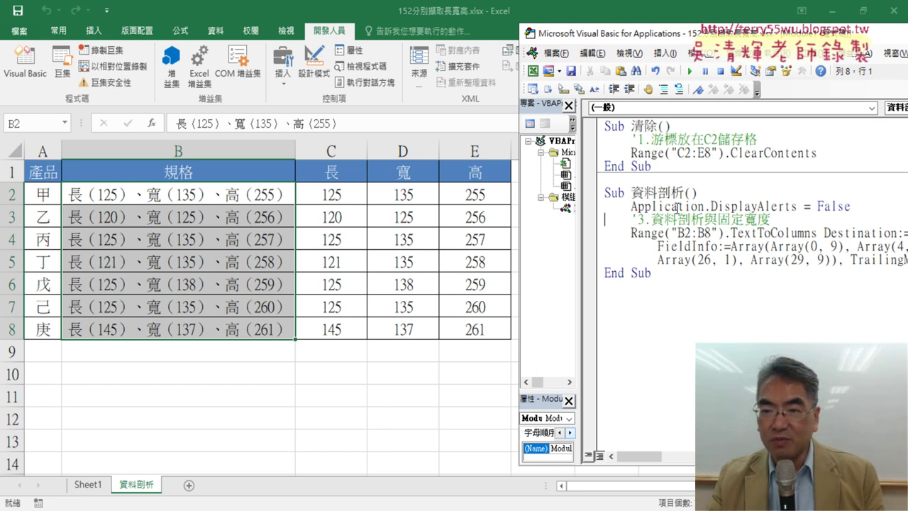
Step: Copy all of the macro code in the VBA editor
drag(674, 280, 605, 127)
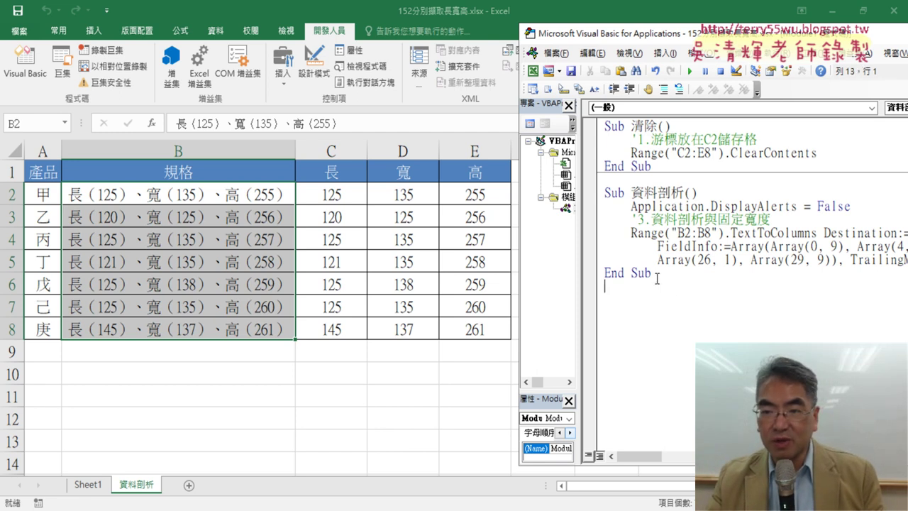
right_click(616, 136)
click(644, 162)
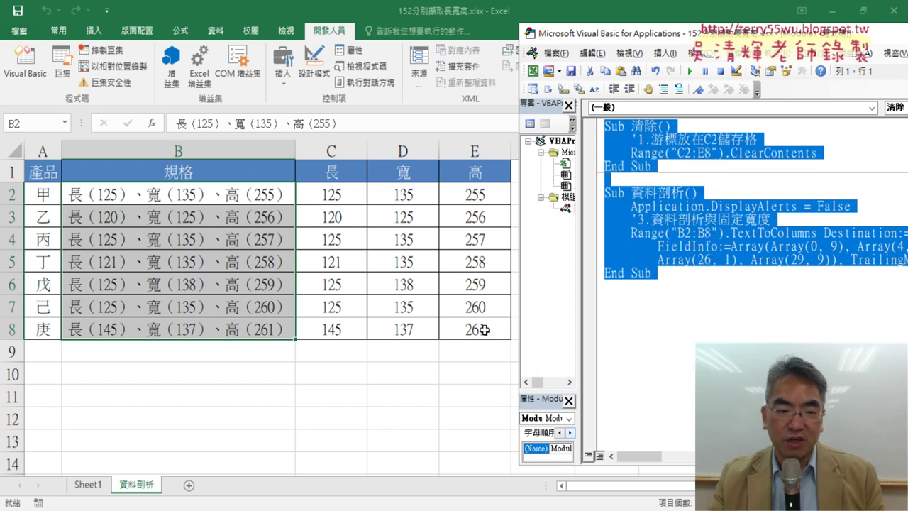
click(718, 152)
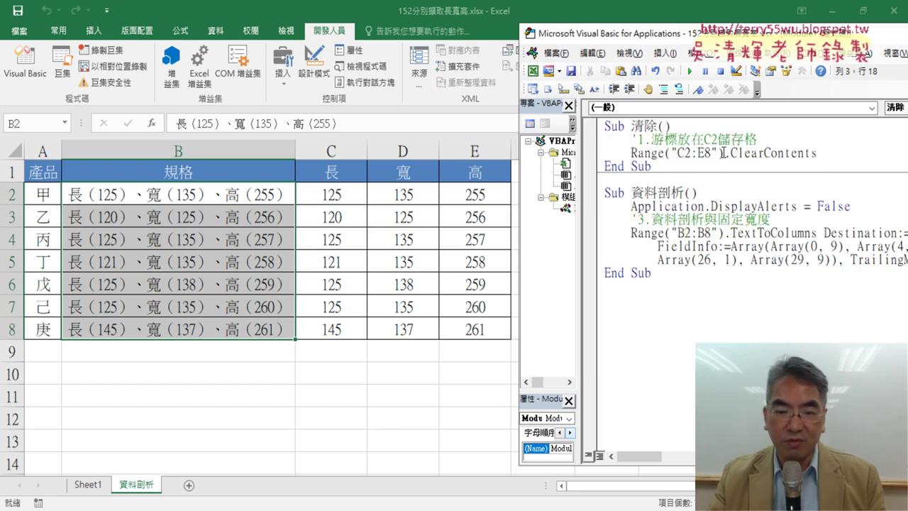
Step: Empty the 長, 寬, 高 values in C2:E8 with the 清除 button on the sheet
mouse_move(537, 7)
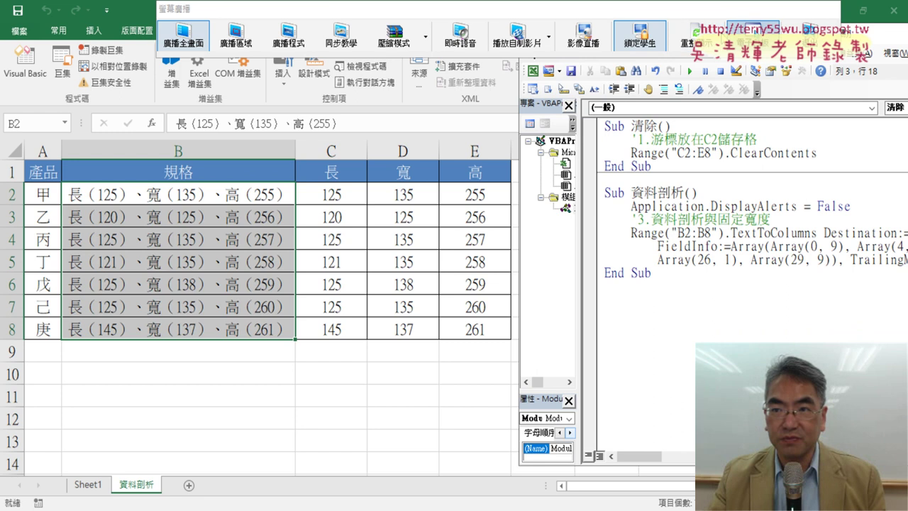
click(810, 39)
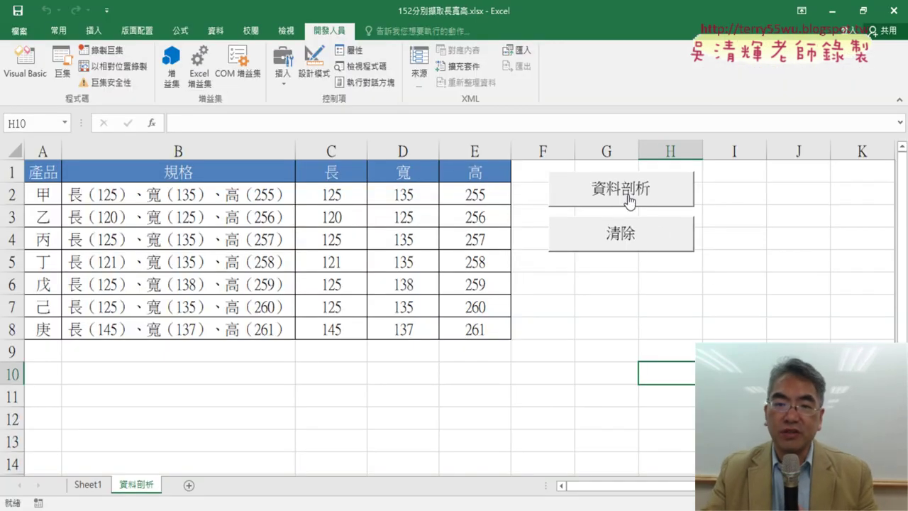
click(623, 244)
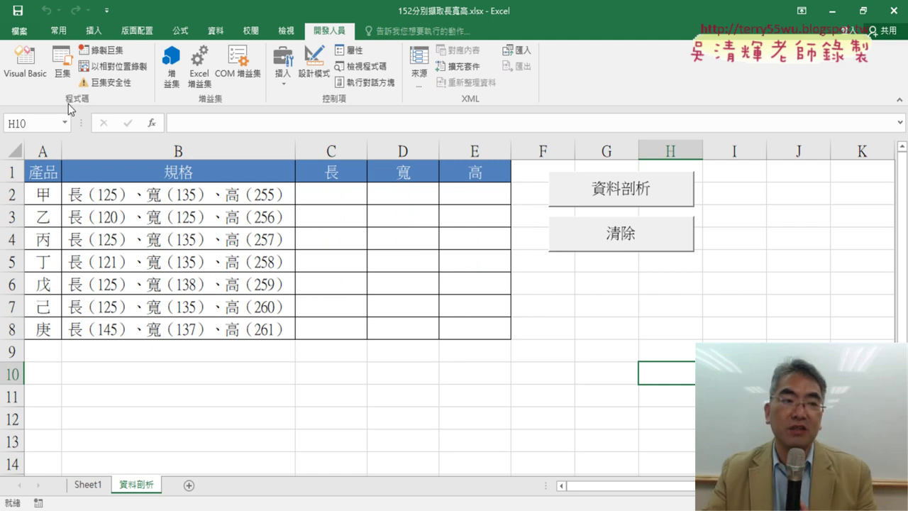
Step: Reopen the VBA editor beside the sheet and highlight the Range("C2:E8").ClearContents line
click(26, 62)
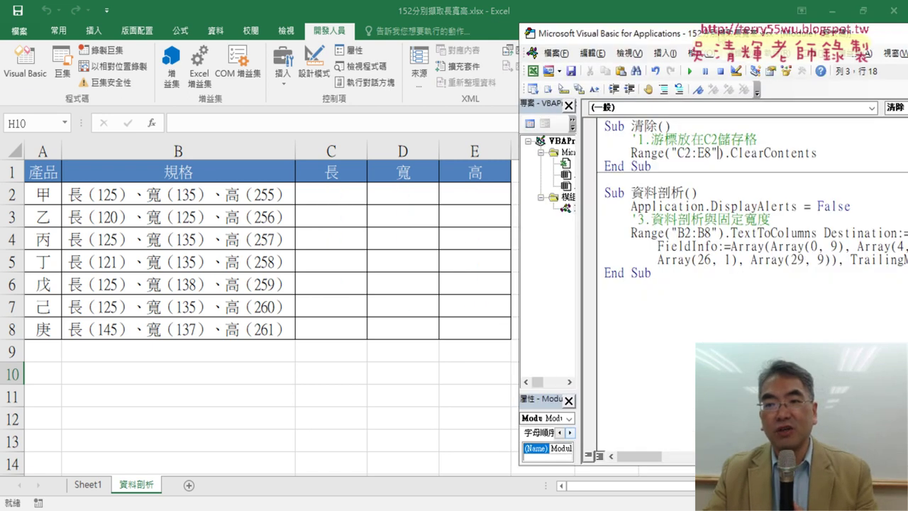
drag(718, 35, 453, 41)
drag(552, 159, 366, 151)
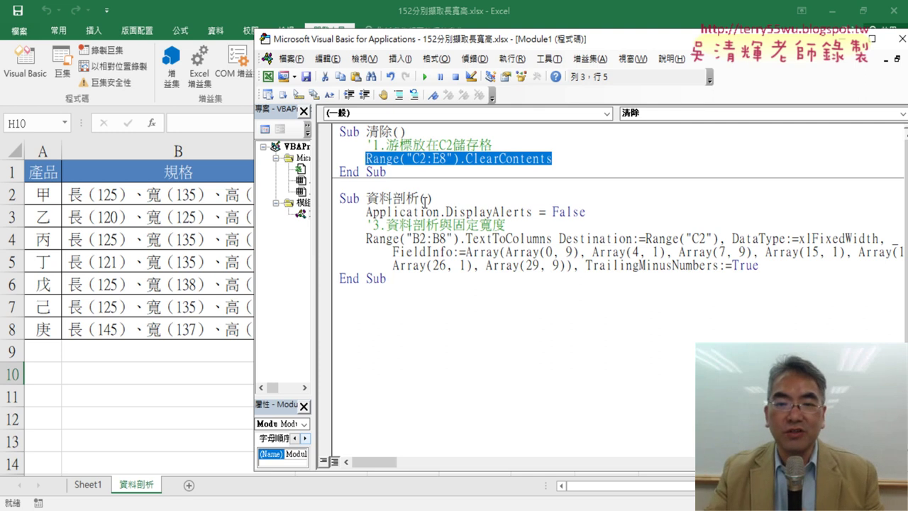
Step: Highlight Range("B2:B8") in the split macro, then return to the worksheet
drag(458, 239, 364, 238)
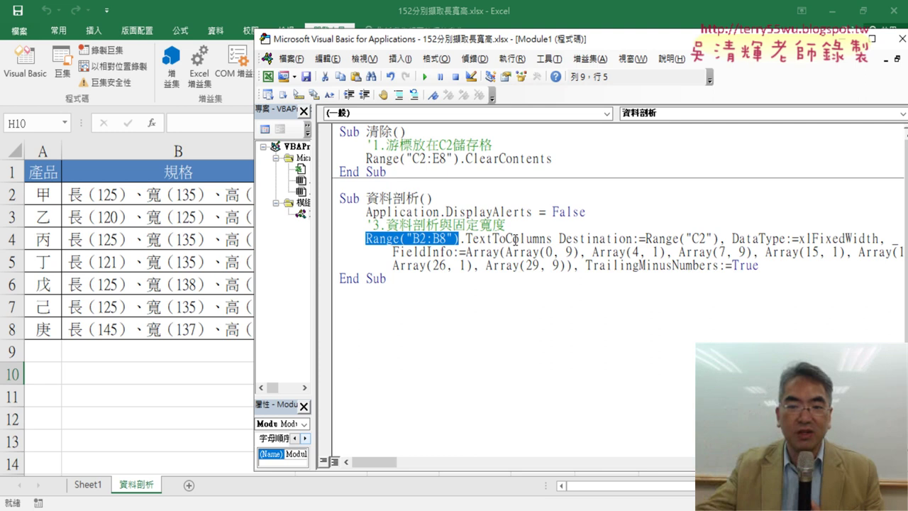
click(189, 401)
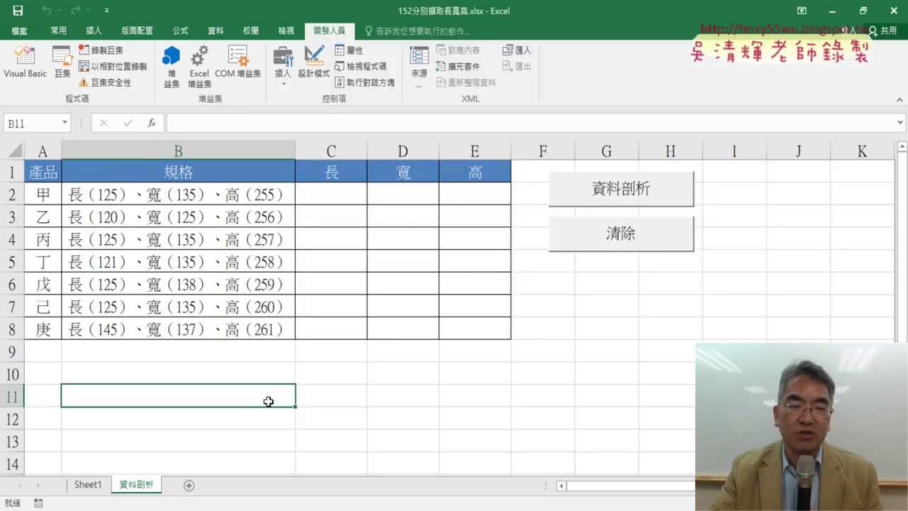
Step: Refill 長, 寬, 高 with the split macro button and start Save As in the current folder
click(643, 189)
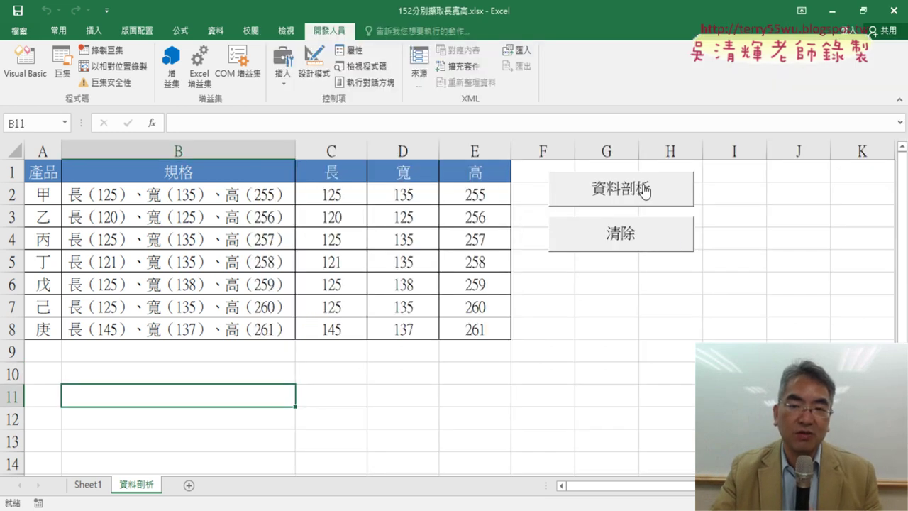
click(19, 31)
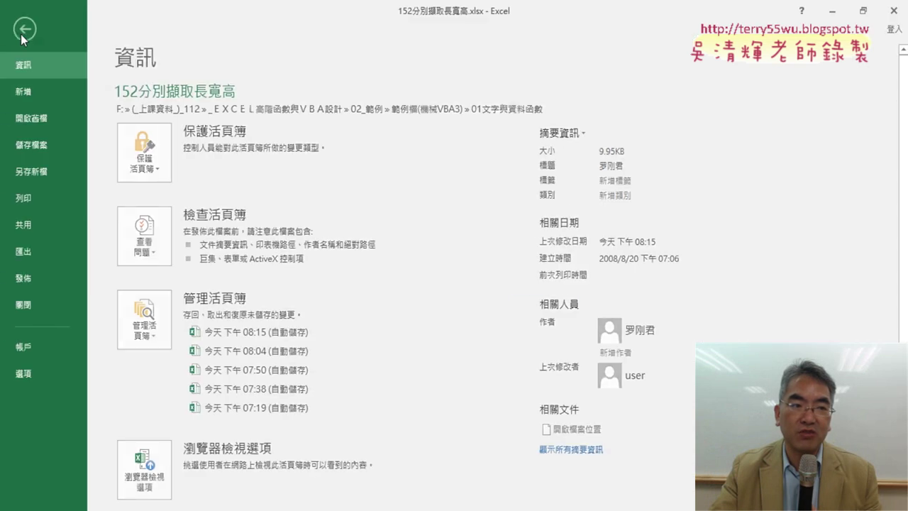
click(31, 176)
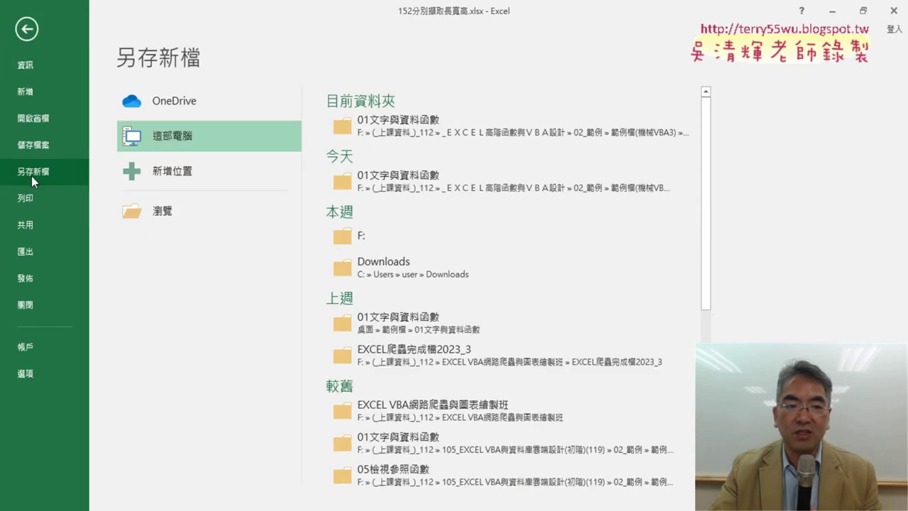
click(226, 214)
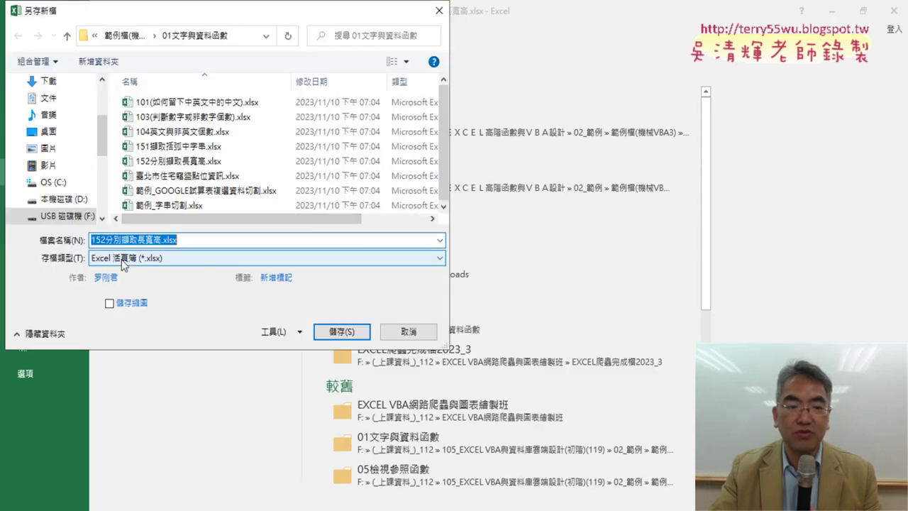
click(355, 332)
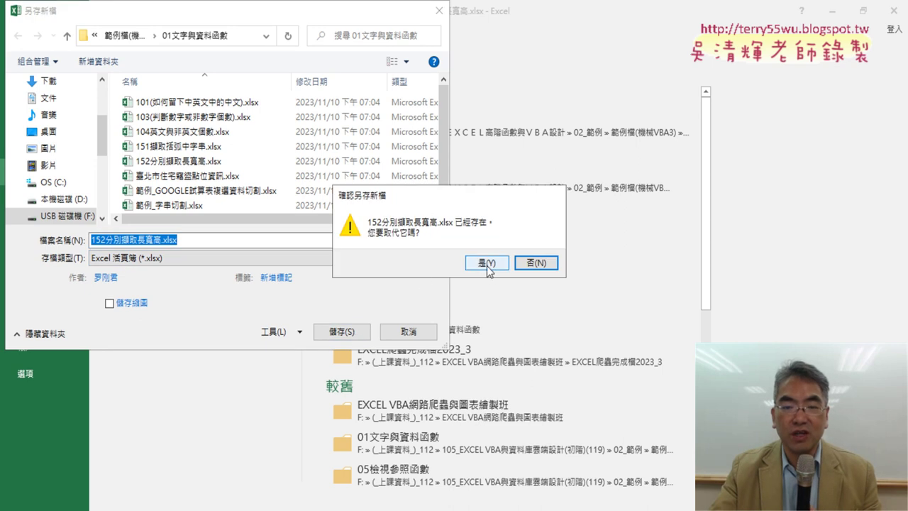
Step: Save as Excel Macro-Enabled Workbook (*.xlsm), 152分別擷取長寬高.xlsm
click(544, 267)
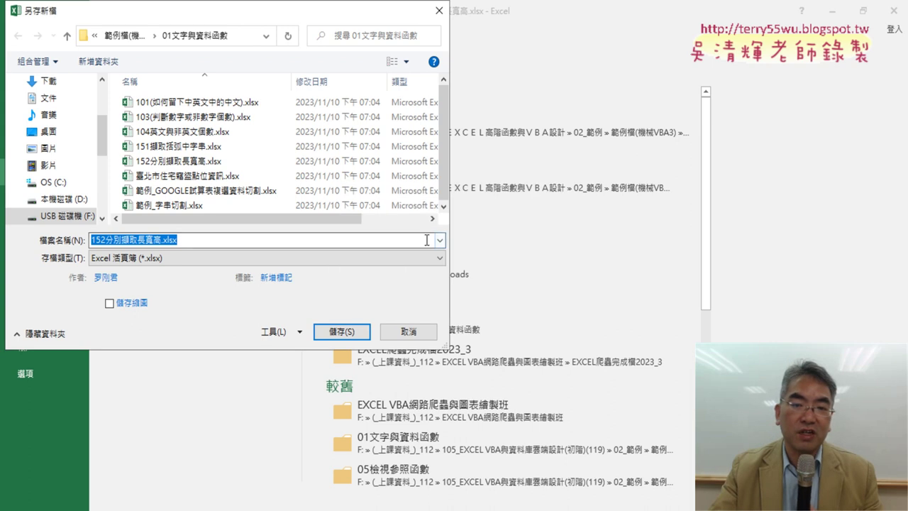
click(333, 260)
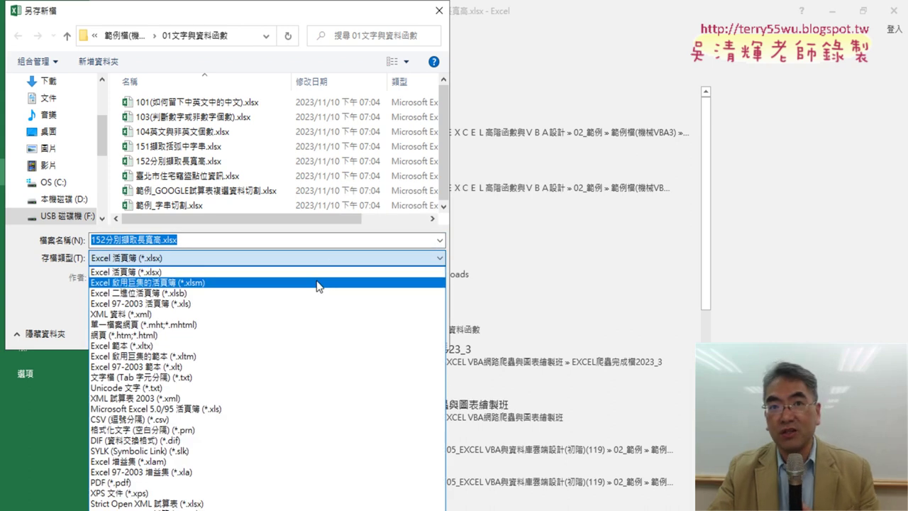
click(318, 283)
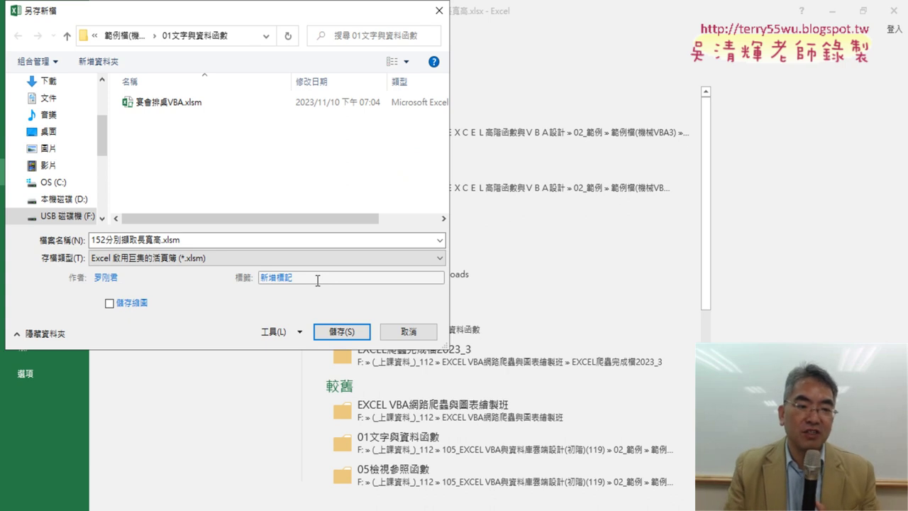
click(347, 332)
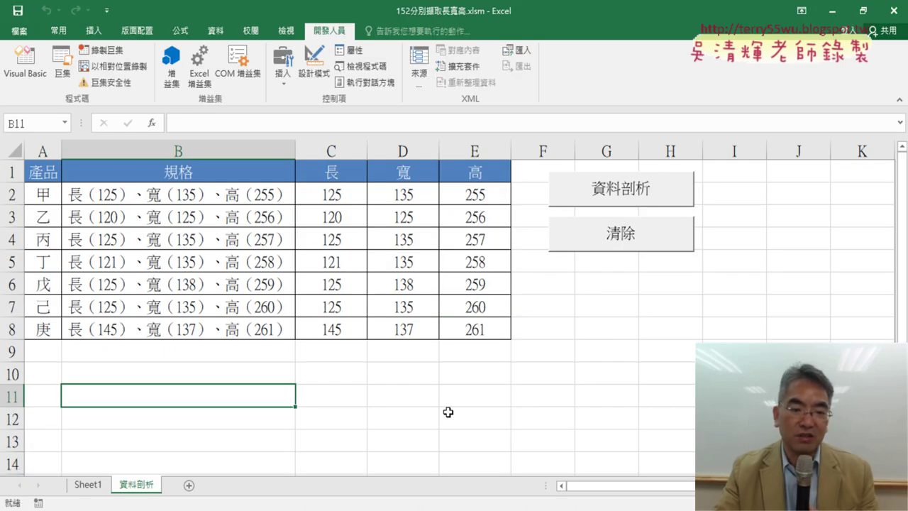
Step: Switch to File Explorer, close Excel, and open 101(如何留下中英文中的中文).xlsx
key(alt+Tab)
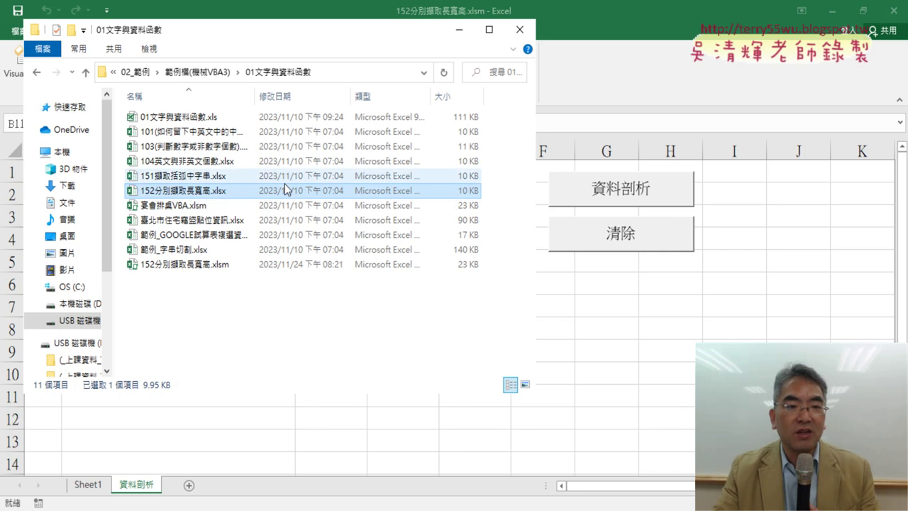
drag(256, 97, 335, 97)
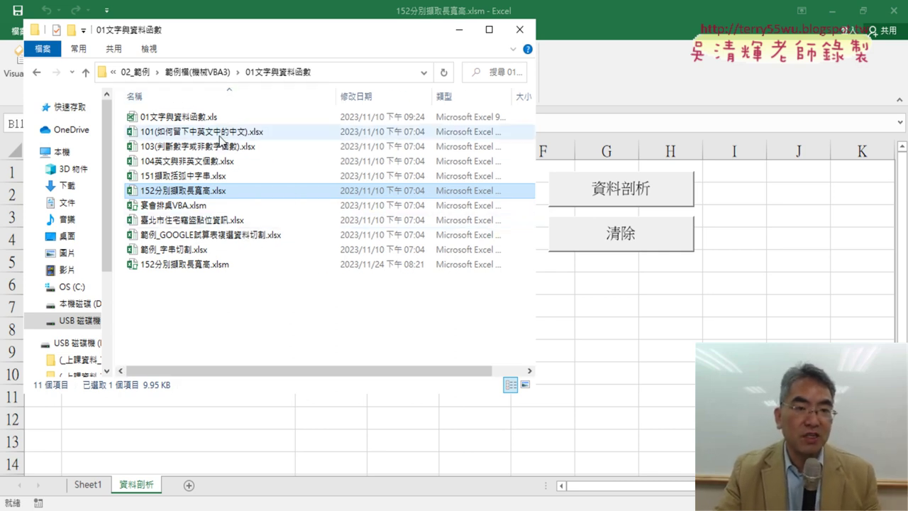
click(893, 11)
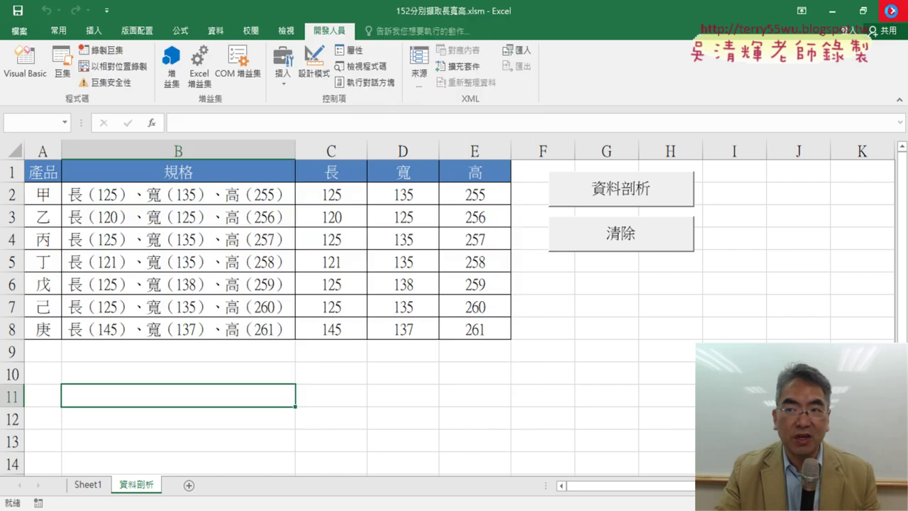
double_click(210, 135)
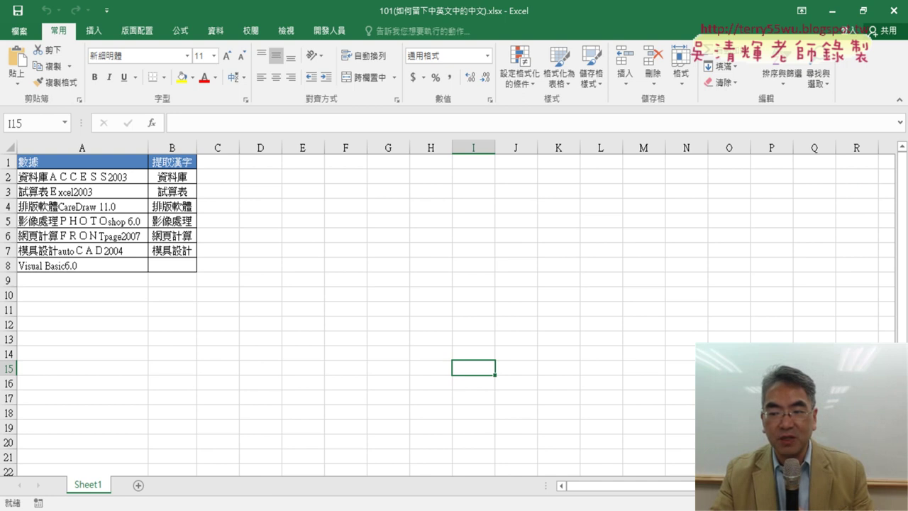
Step: Zoom in and review the =LEFT(A2,LEN(A2)-(LENB(BIG5(A2))-LENB(ASC(A2)))) results in B2:B8
scroll(373, 323, up, 4)
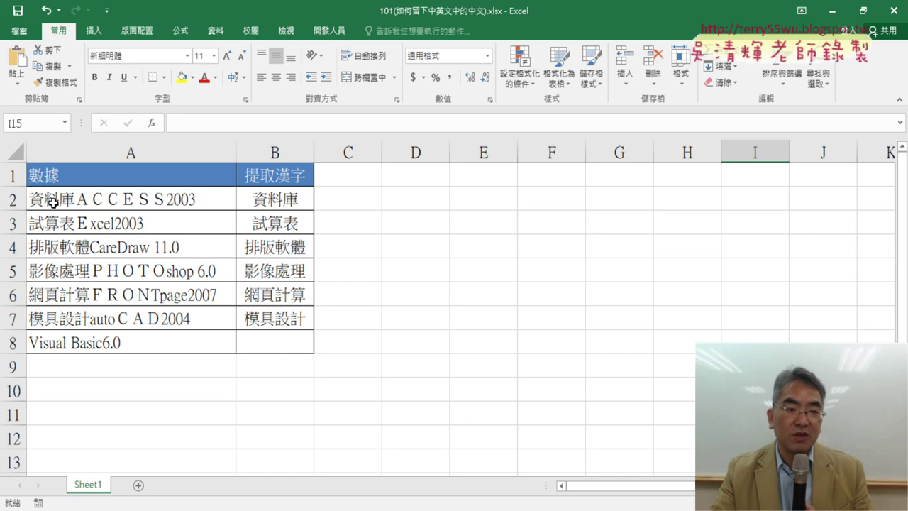
click(45, 348)
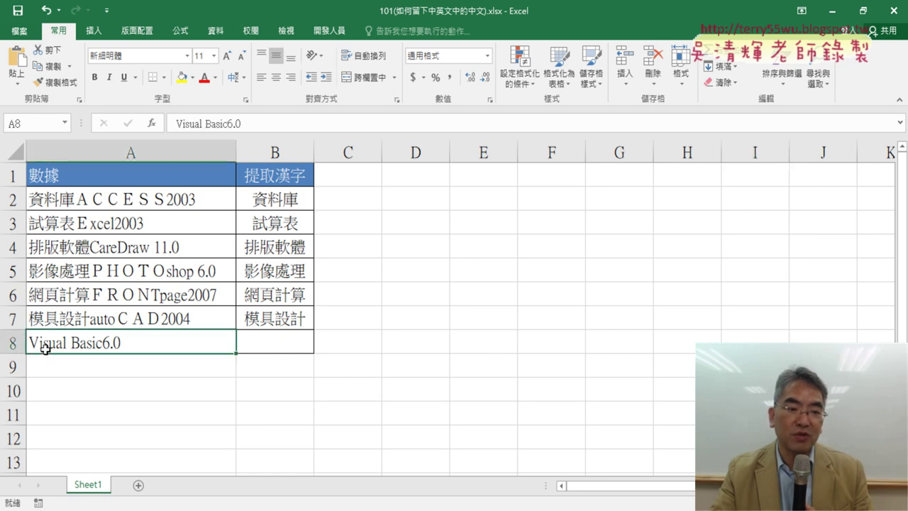
click(304, 347)
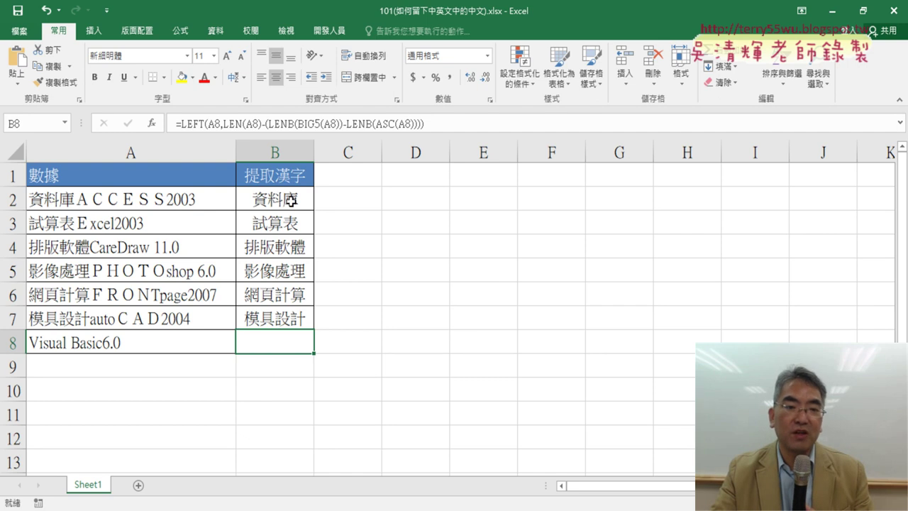
drag(290, 201, 287, 337)
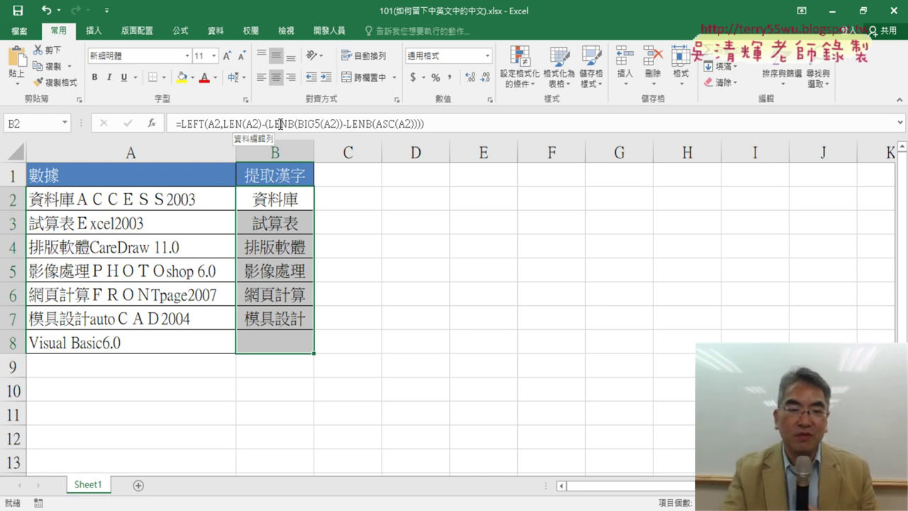
Step: Clear the extracted results in B2:B8 and bring up the Text functions for C2
key(Delete)
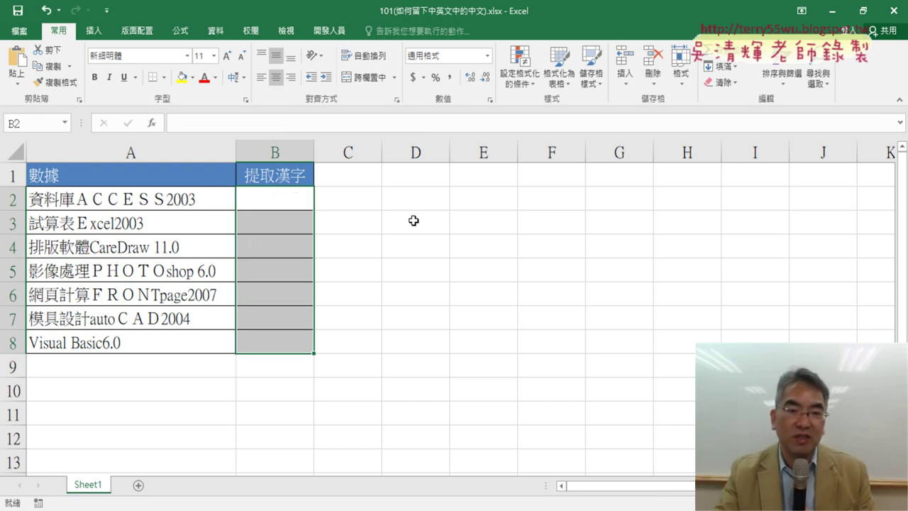
click(366, 202)
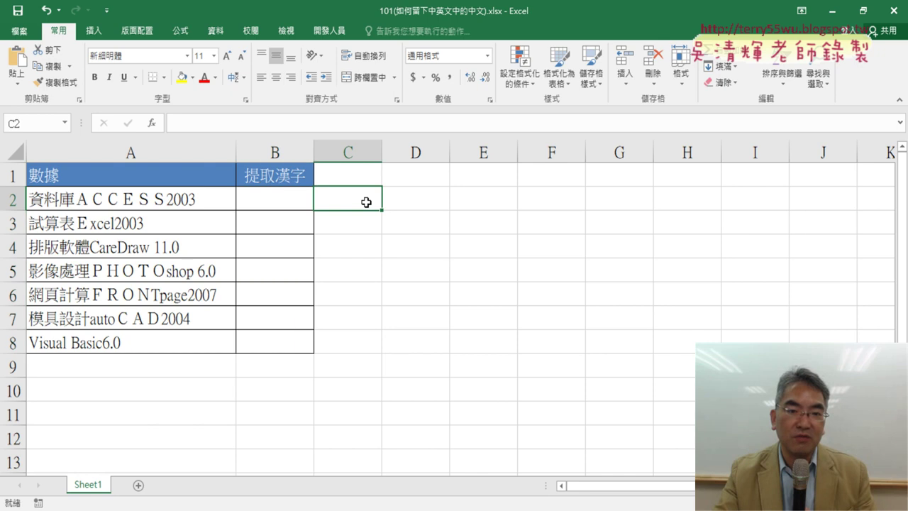
click(152, 125)
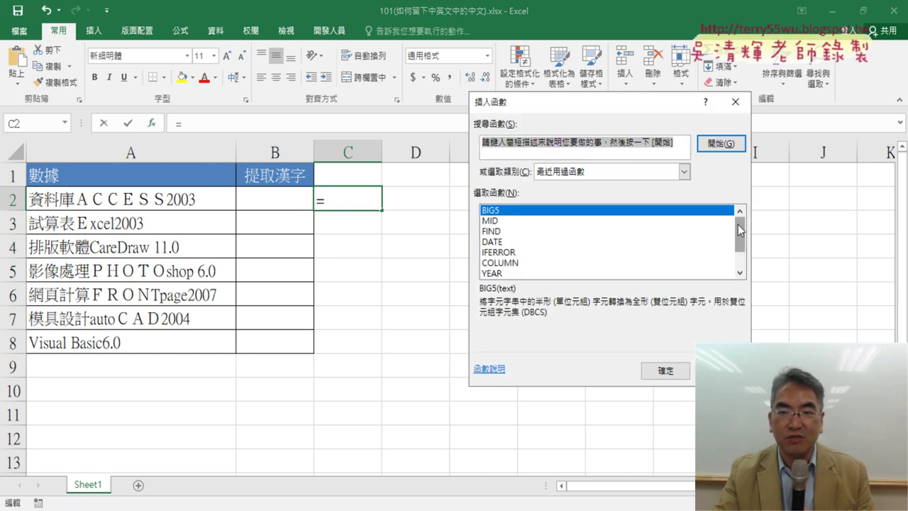
click(684, 171)
click(567, 269)
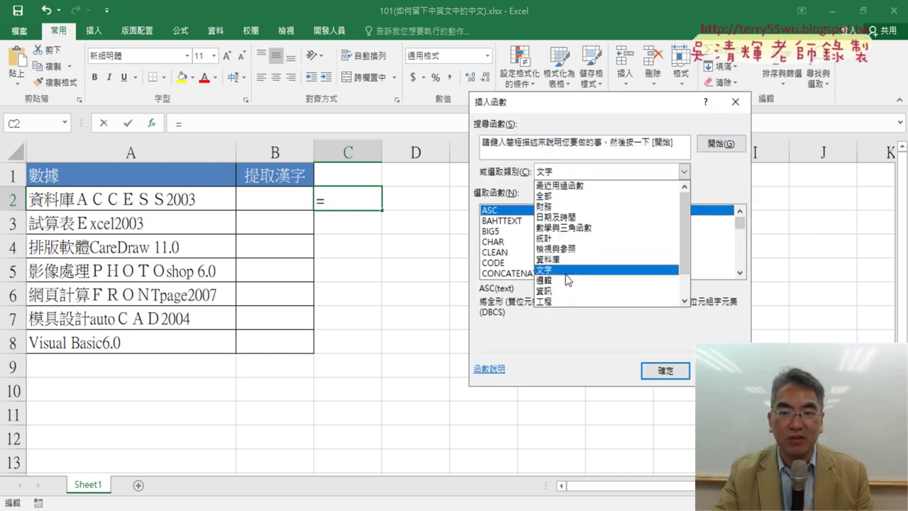
click(739, 273)
click(739, 273)
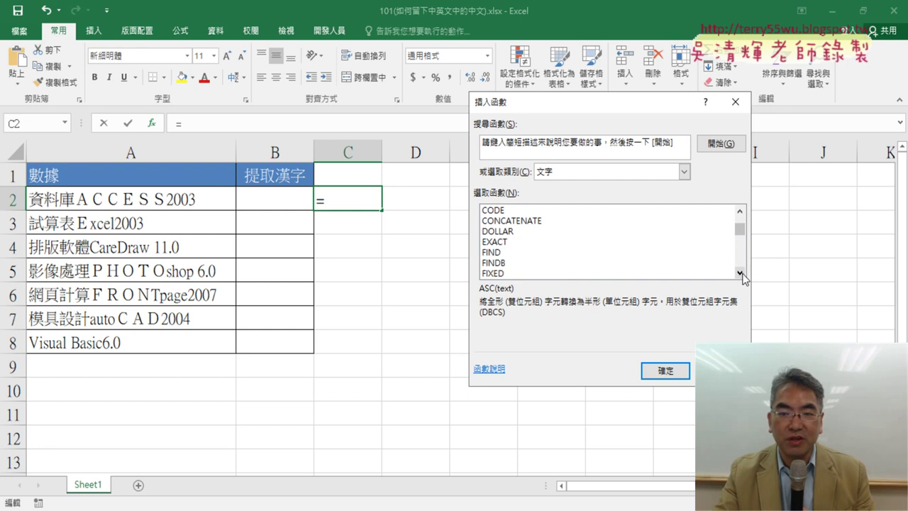
click(740, 272)
click(740, 272)
Step: Enter =LEN(A2) in C2 and fill it down to C8
click(513, 253)
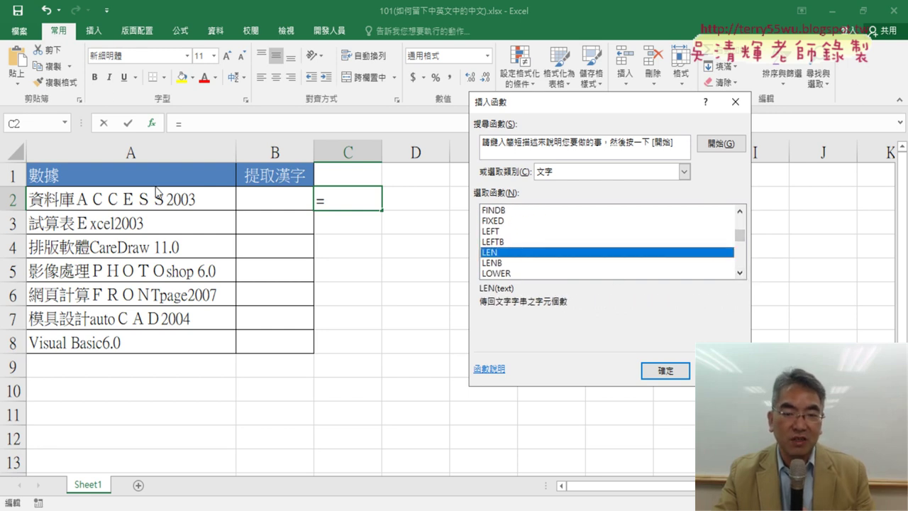
click(682, 375)
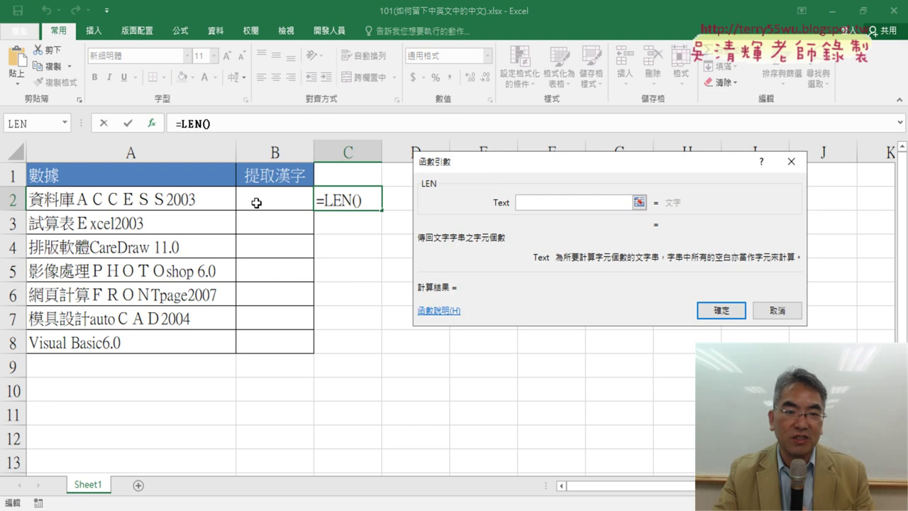
click(158, 200)
click(721, 310)
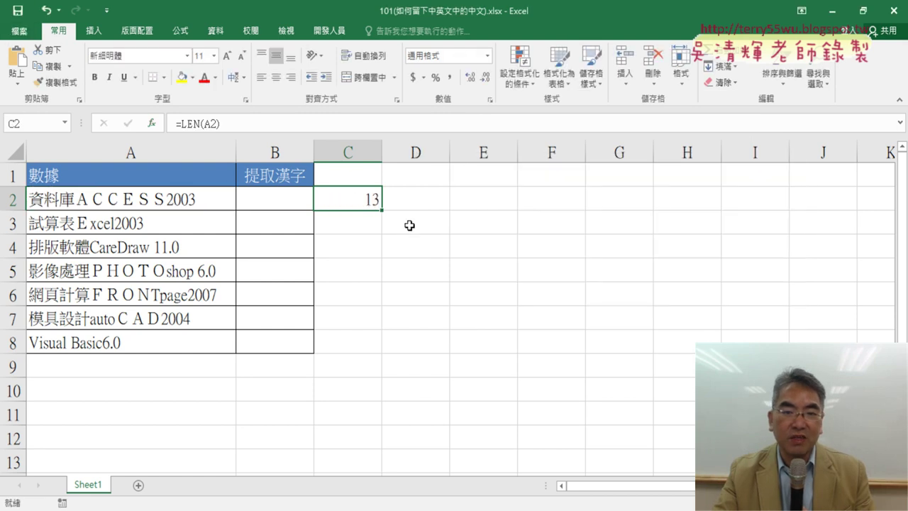
drag(380, 212, 380, 348)
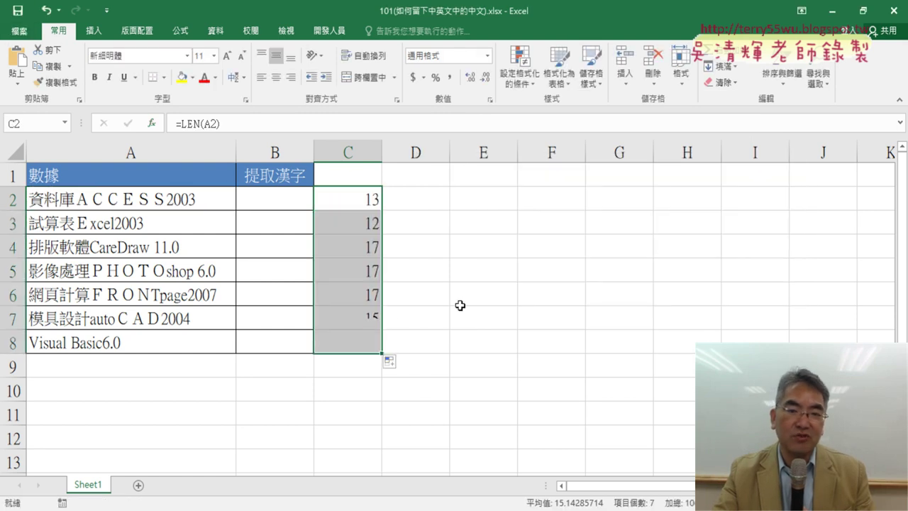
click(422, 203)
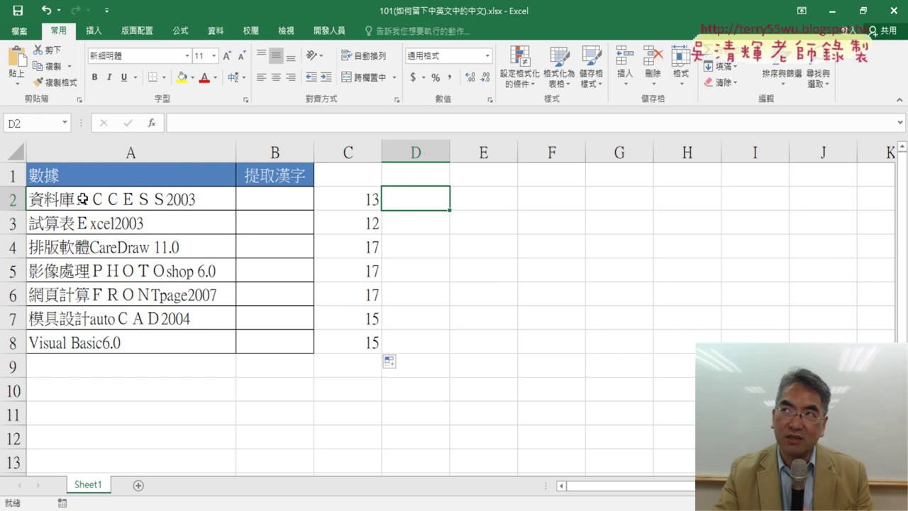
Step: Enter =LENB(A2) in D2, giving 22, and fill it down column D to D8
click(151, 123)
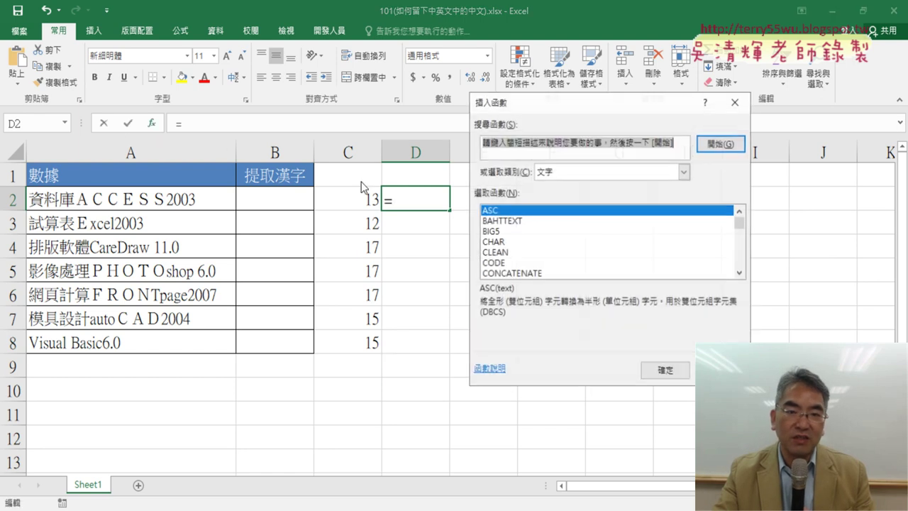
click(739, 272)
click(739, 272)
triple_click(739, 273)
double_click(739, 272)
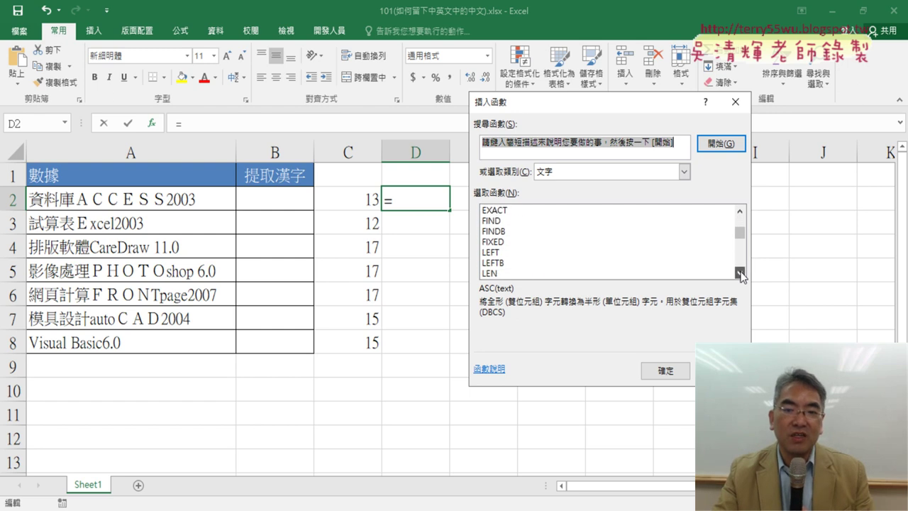
double_click(739, 272)
click(527, 263)
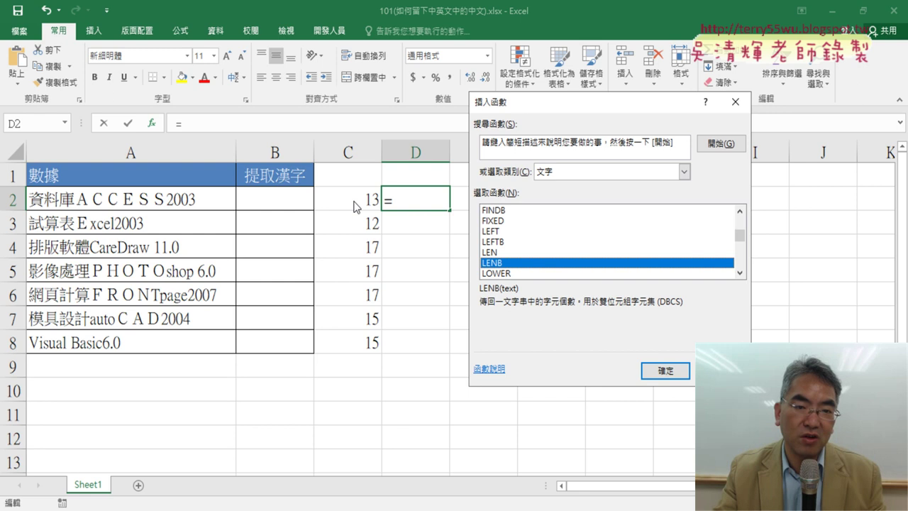
double_click(528, 265)
click(142, 195)
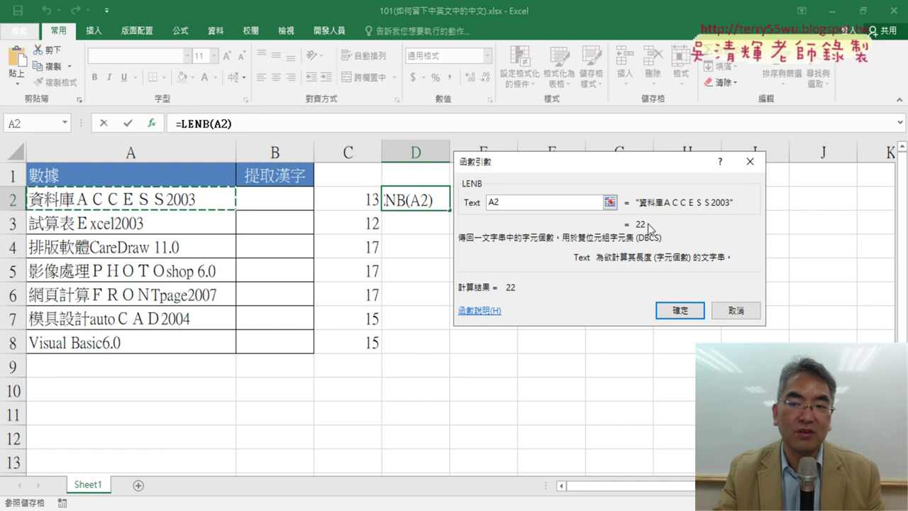
click(682, 310)
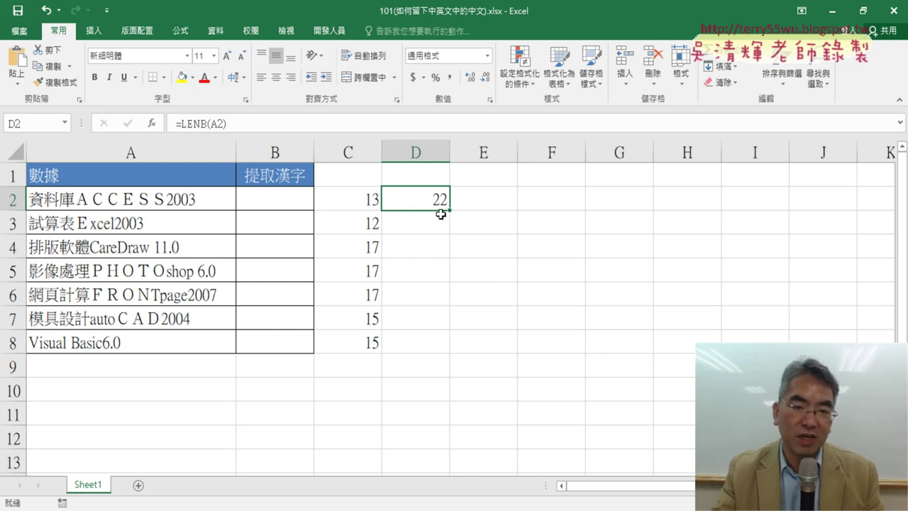
drag(450, 212, 448, 352)
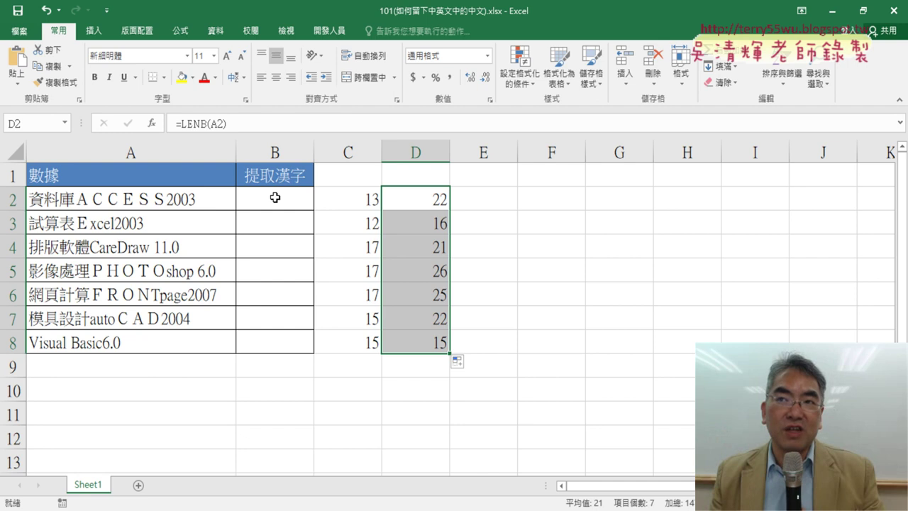
Step: Compare the original mixed text in A2 with its LEN character count in C2
click(118, 198)
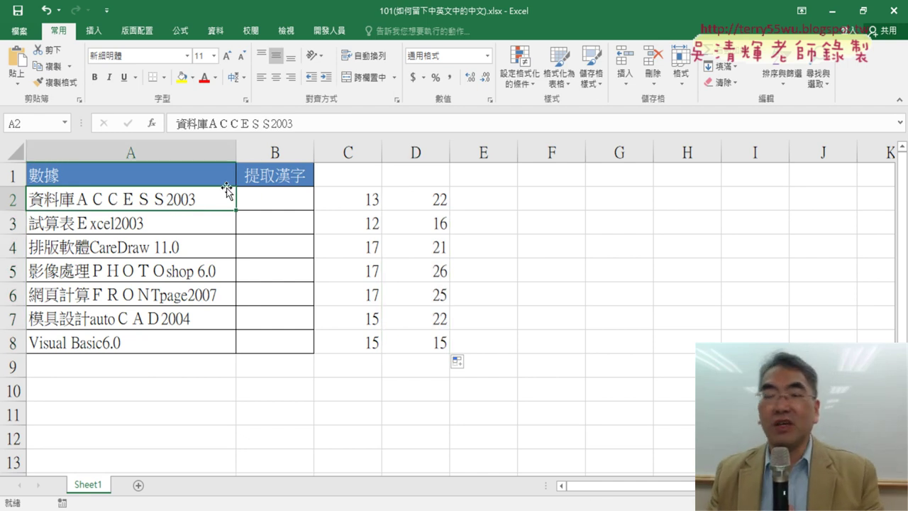
click(353, 203)
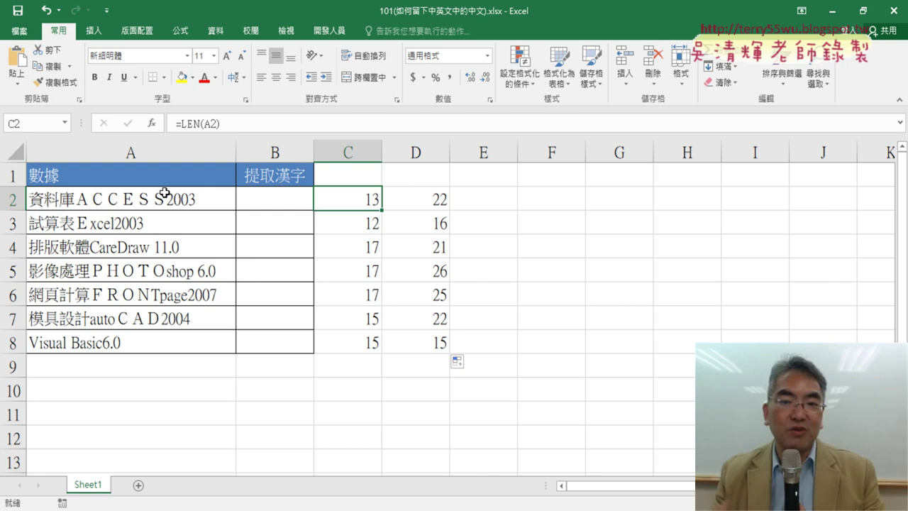
Step: Enter =ASC(A2) in E2, showing 資料庫ACCESS2003, and widen column E to fit it
click(480, 197)
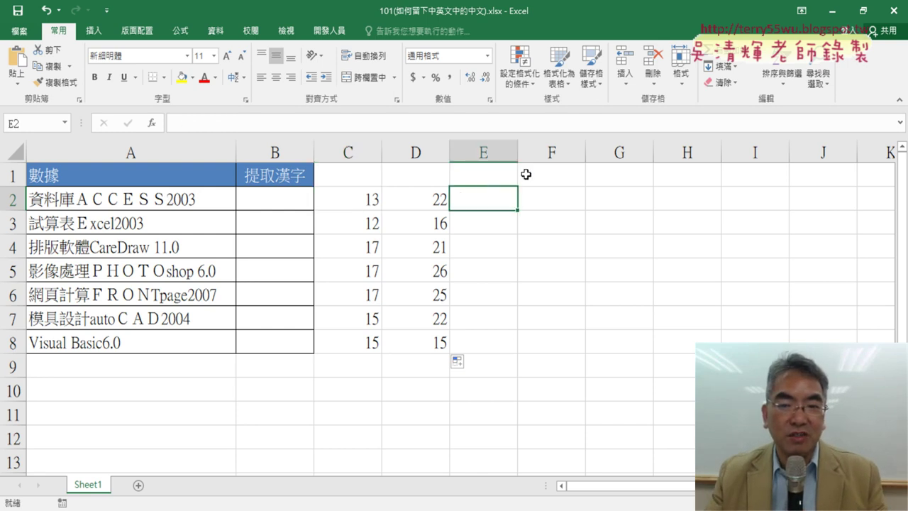
drag(517, 152, 560, 154)
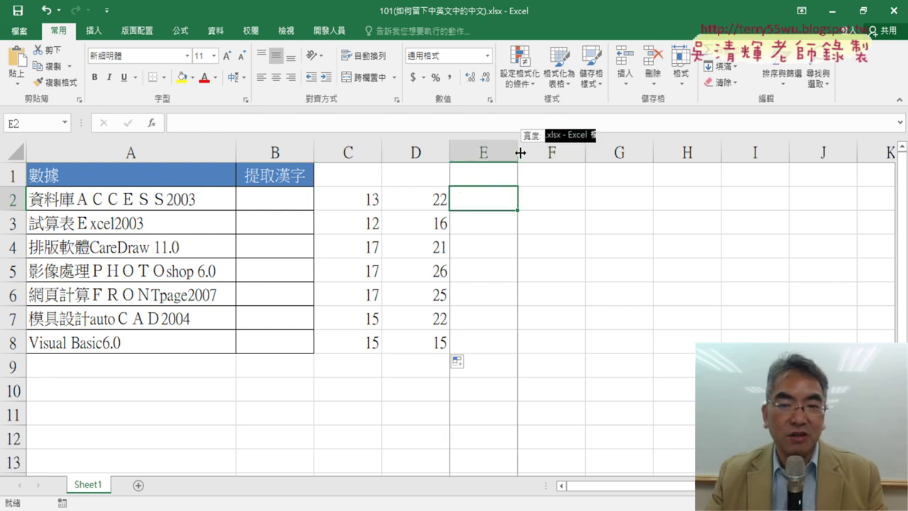
click(152, 124)
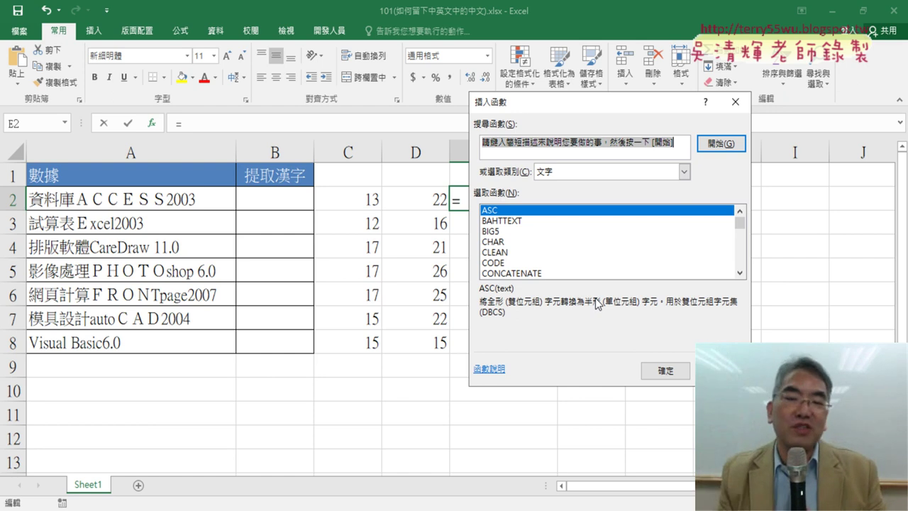
click(677, 371)
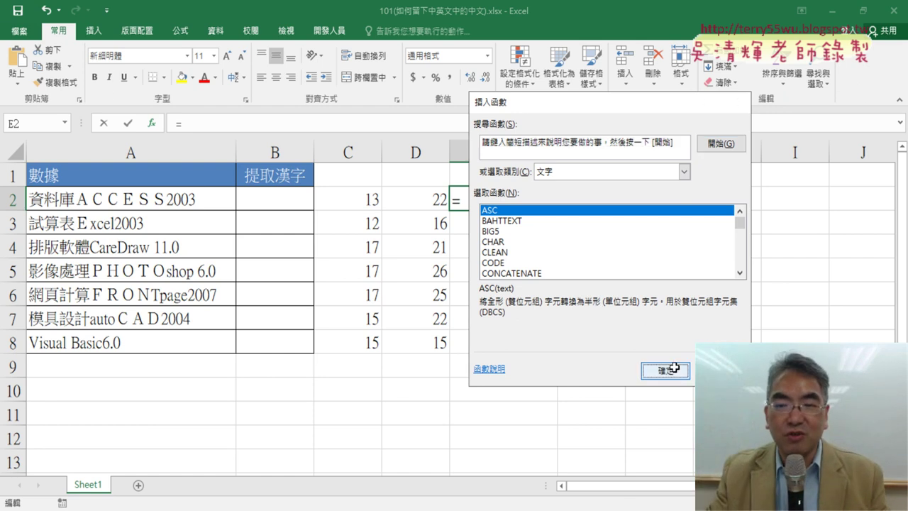
click(143, 203)
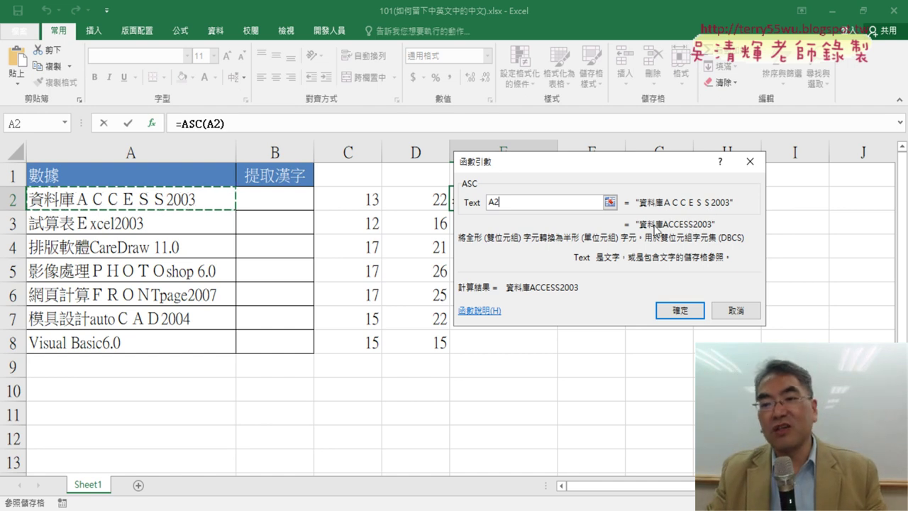
click(689, 312)
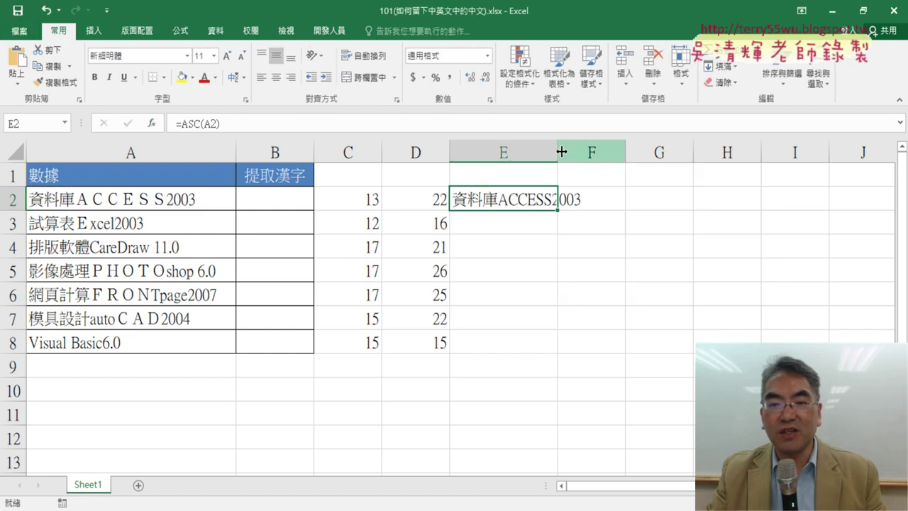
drag(558, 151, 588, 150)
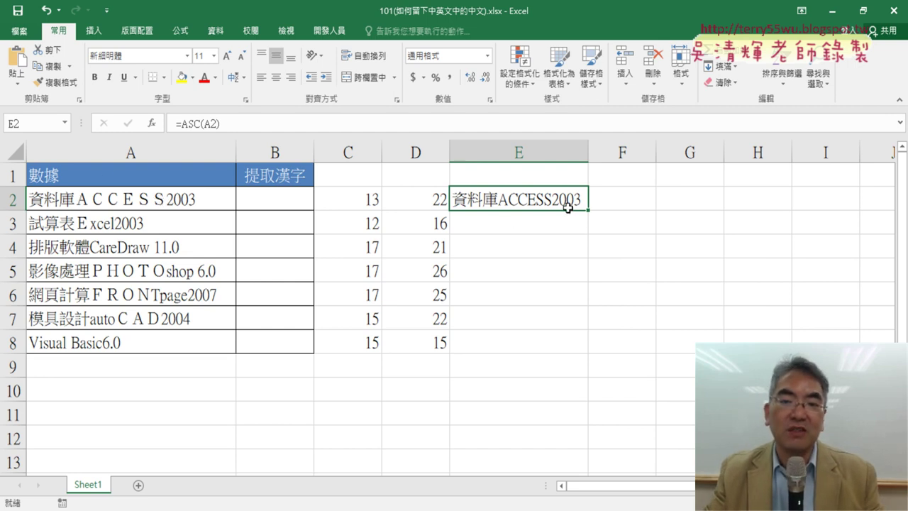
click(598, 201)
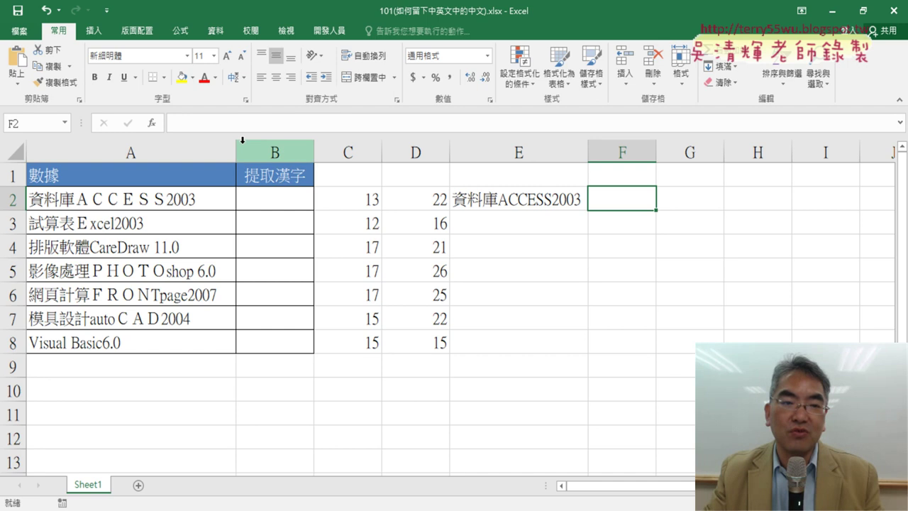
Step: Enter =LENB(E2) in F2, giving 16 bytes, and compare it with the C2 count
click(151, 123)
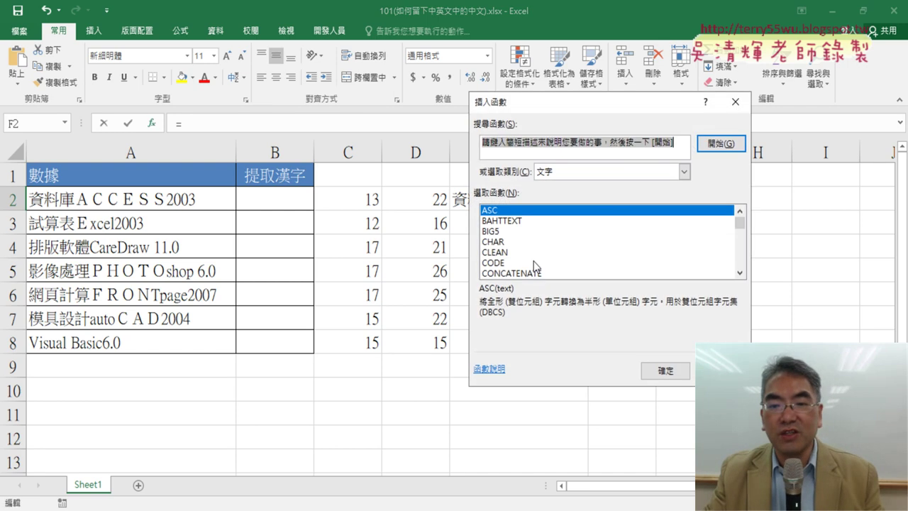
click(743, 273)
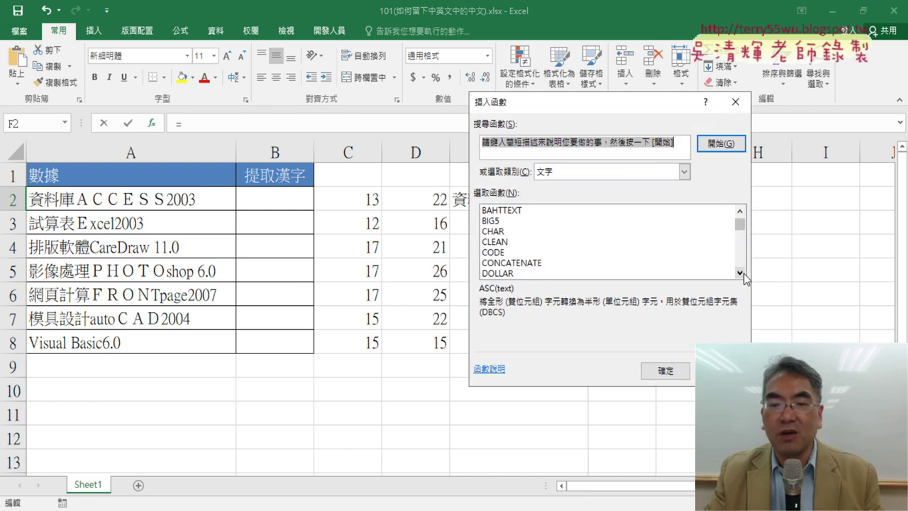
click(743, 273)
click(743, 273)
click(743, 273)
click(744, 273)
click(739, 273)
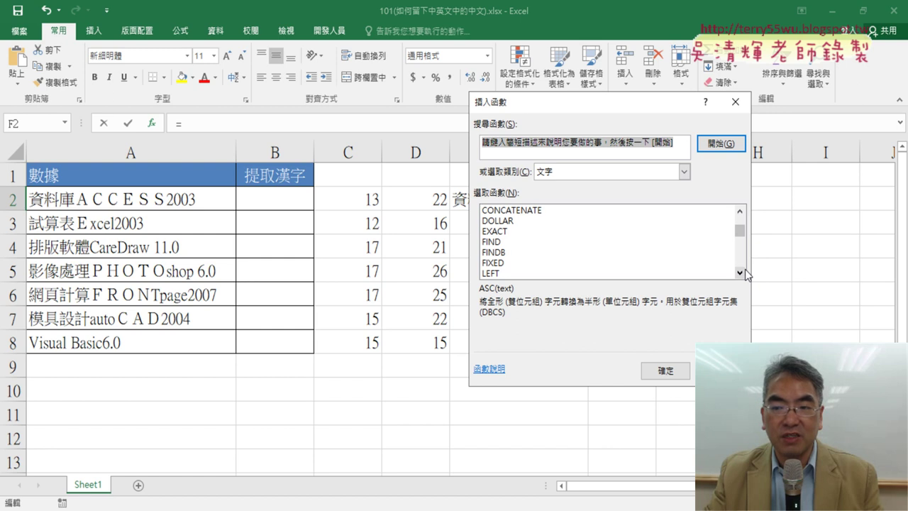
click(739, 273)
click(738, 272)
click(739, 272)
click(739, 273)
click(739, 272)
click(490, 251)
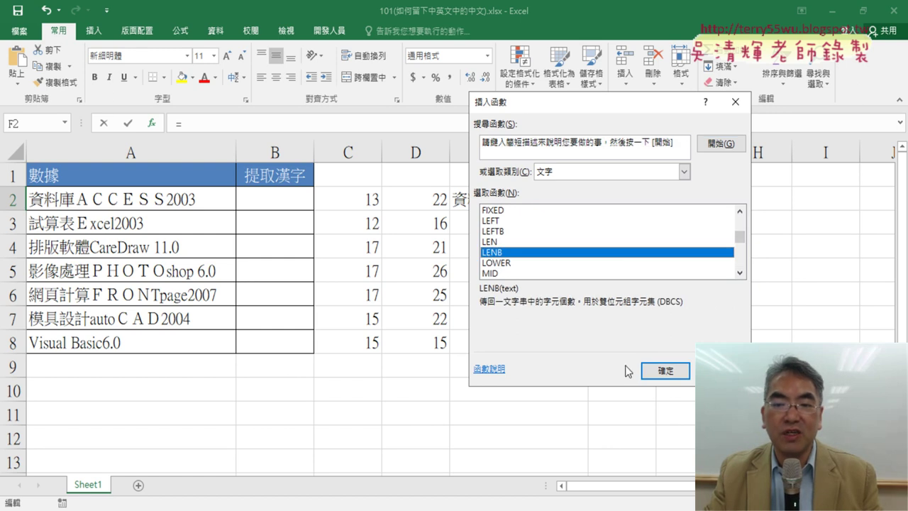
click(665, 370)
drag(594, 241, 597, 269)
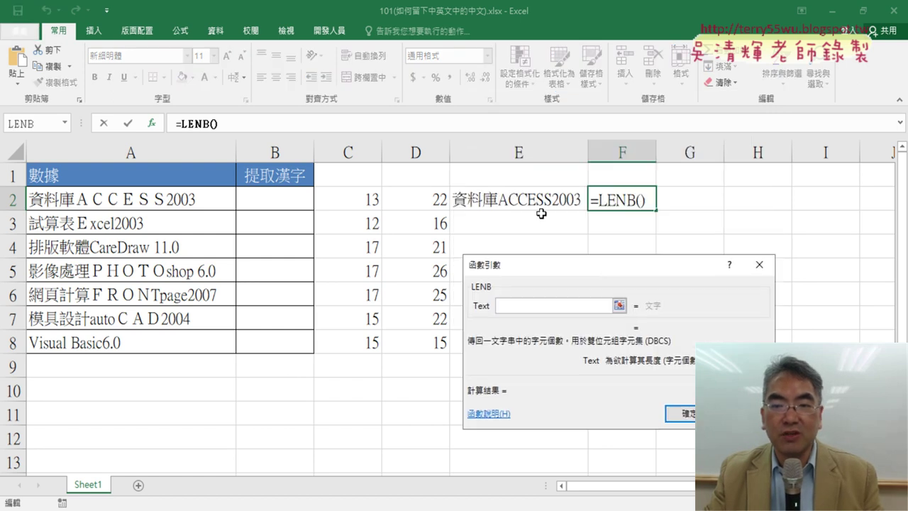
click(526, 199)
click(692, 417)
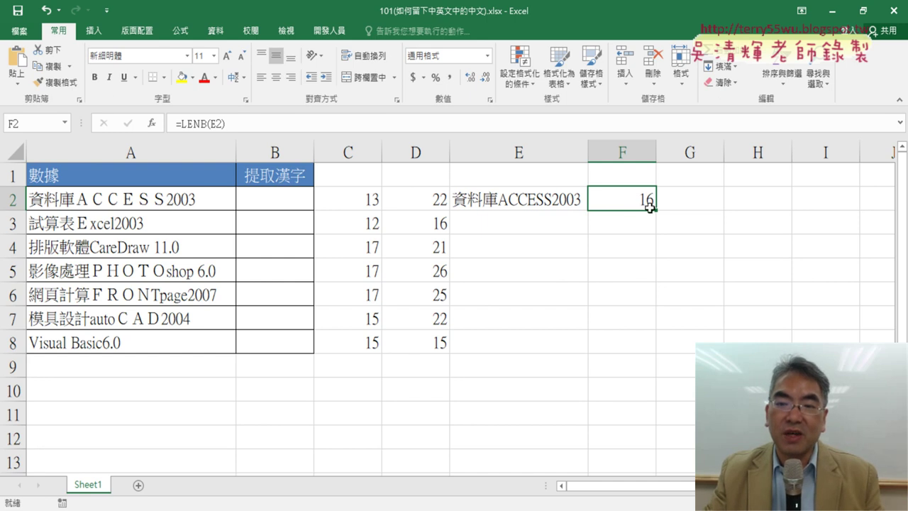
click(357, 203)
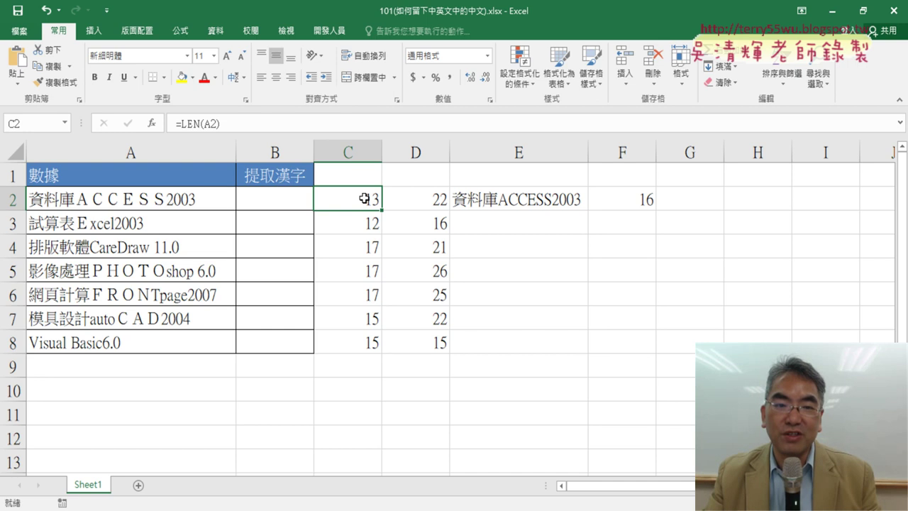
click(422, 202)
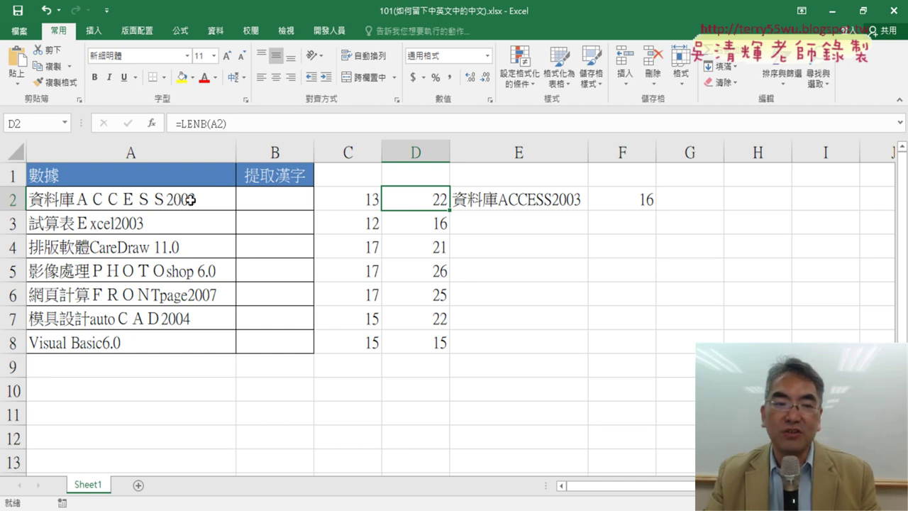
click(543, 199)
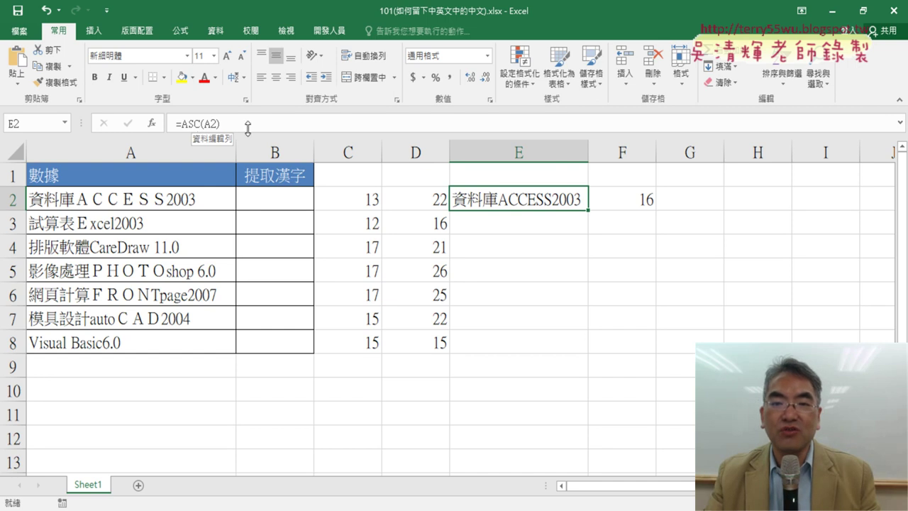
click(641, 201)
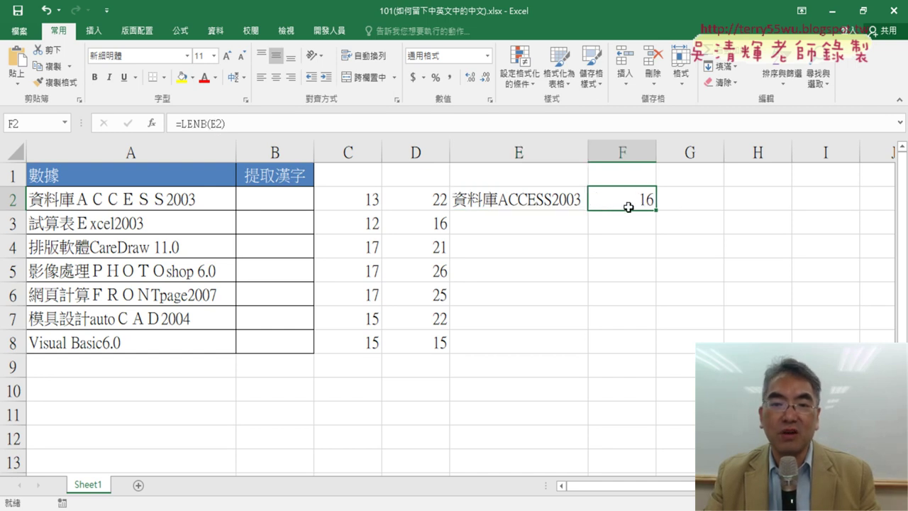
click(345, 202)
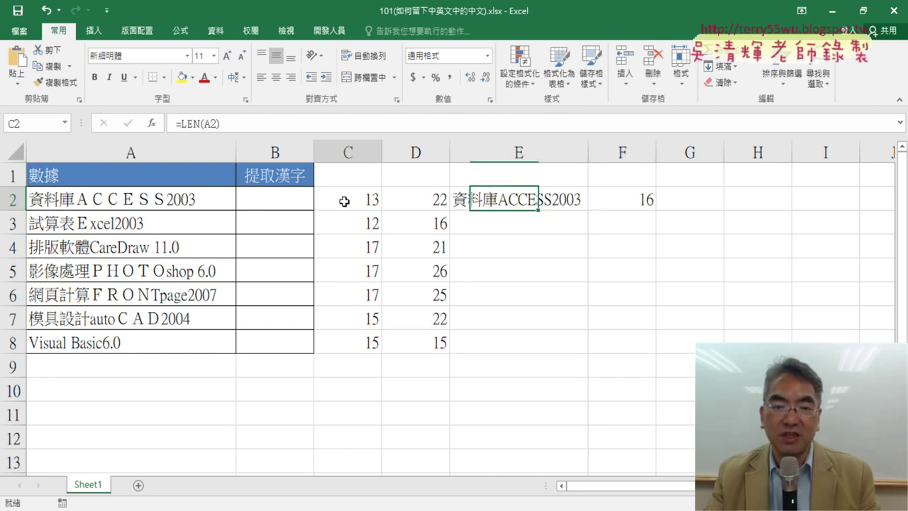
click(267, 199)
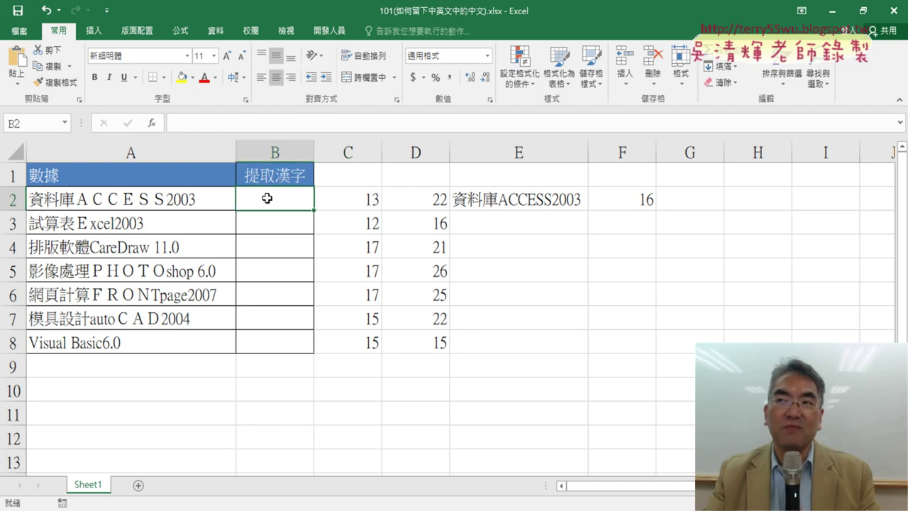